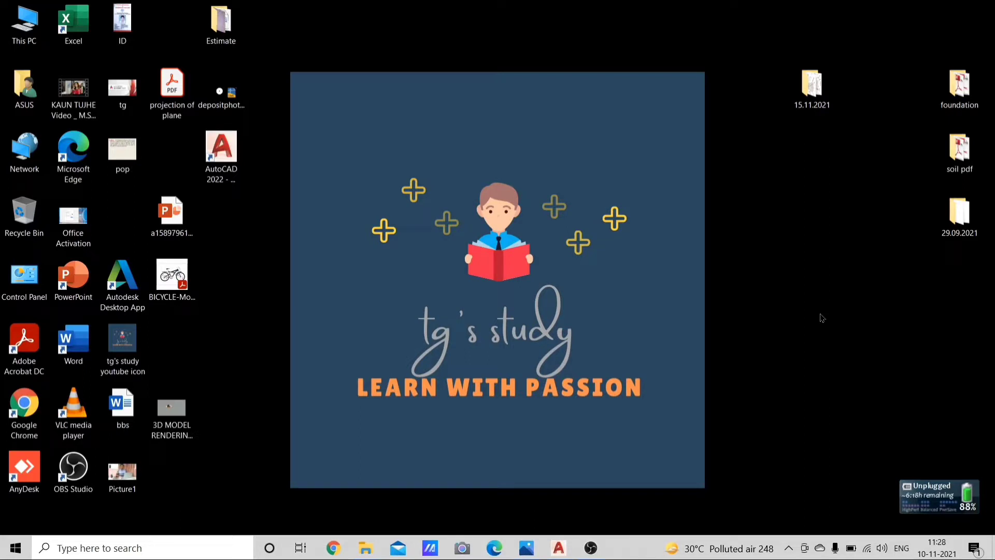
- Open the link plate reference image in Photos beside the AutoCAD window
click(526, 548)
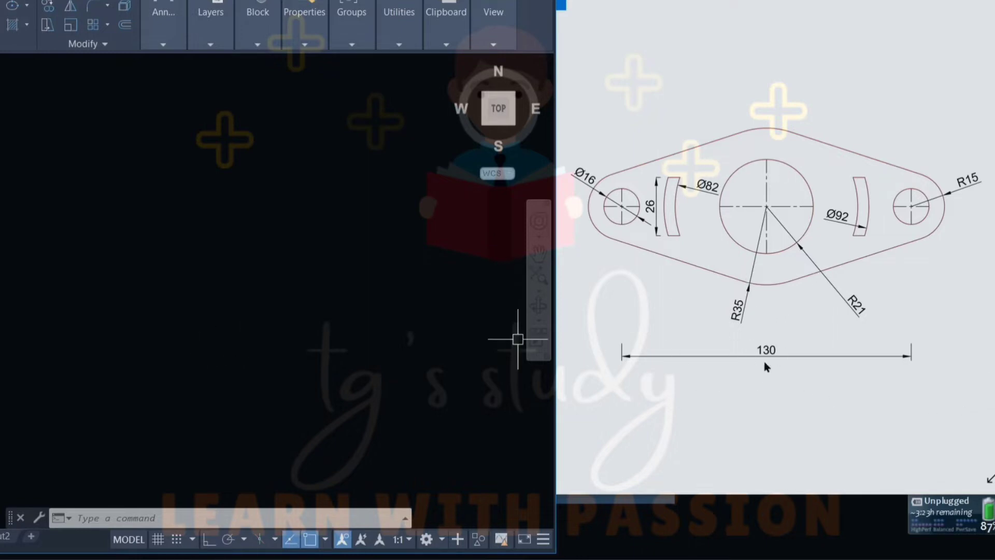
- Set drawing units to length precision 0 with Millimeters insertion scale using UN
click(285, 361)
key(Escape)
key(Escape)
key(Escape)
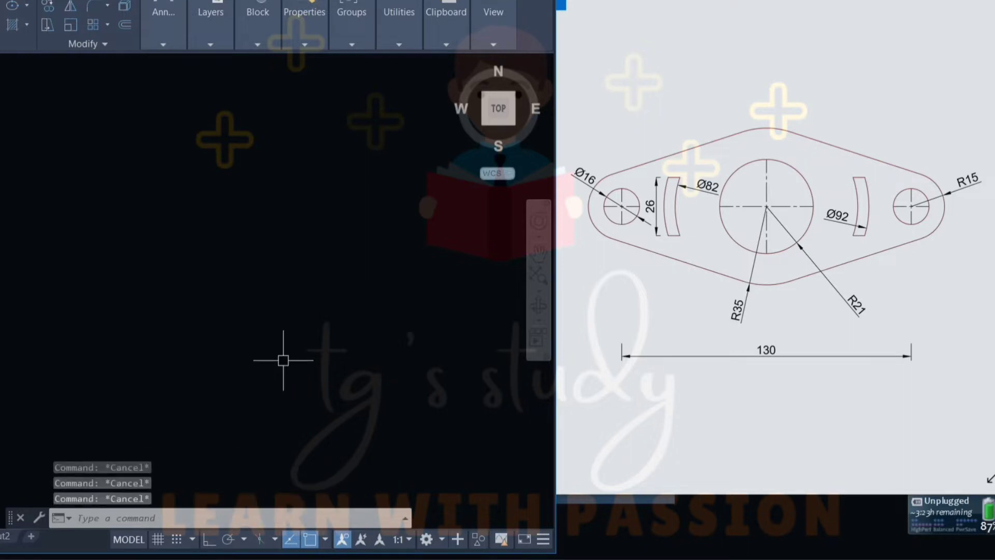
text(un)
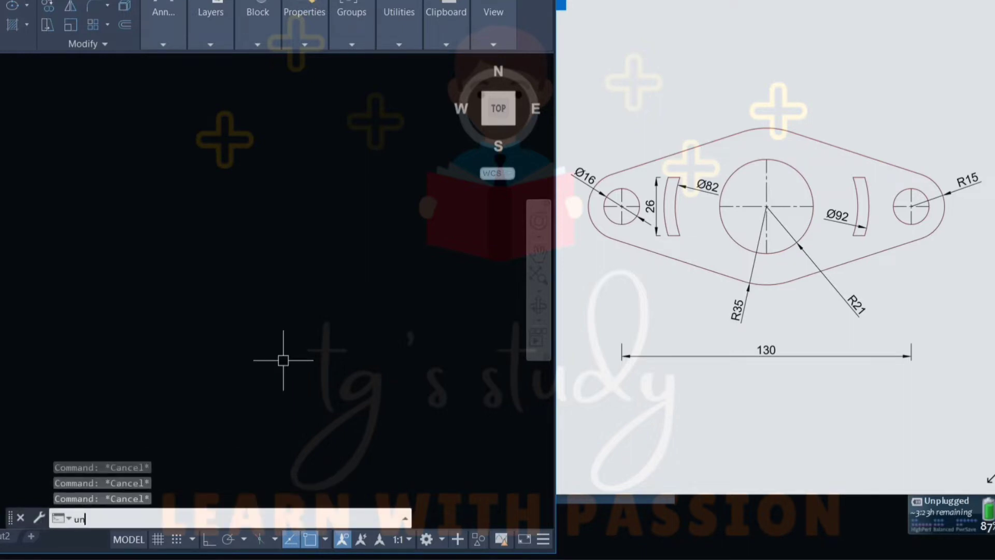
key(Return)
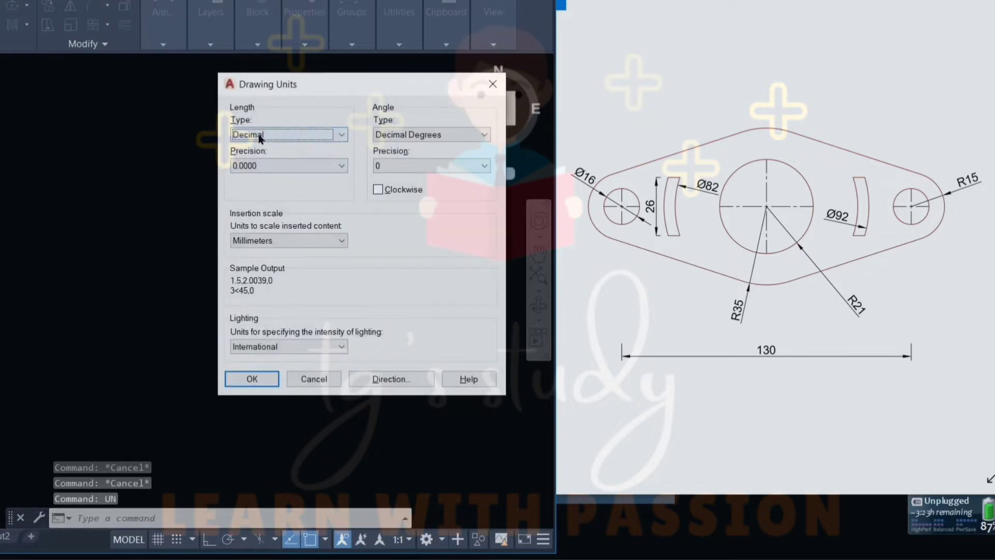
click(303, 166)
click(247, 177)
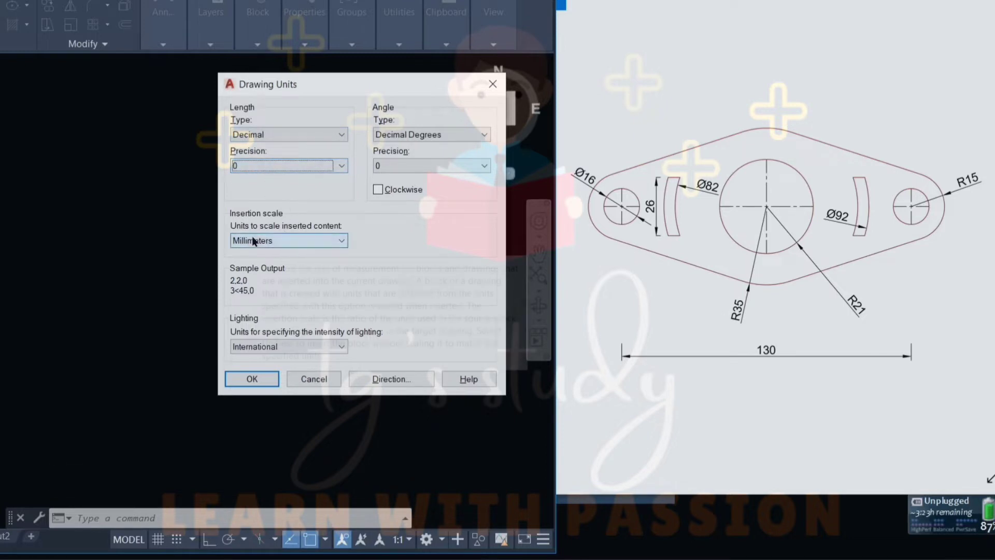
click(330, 241)
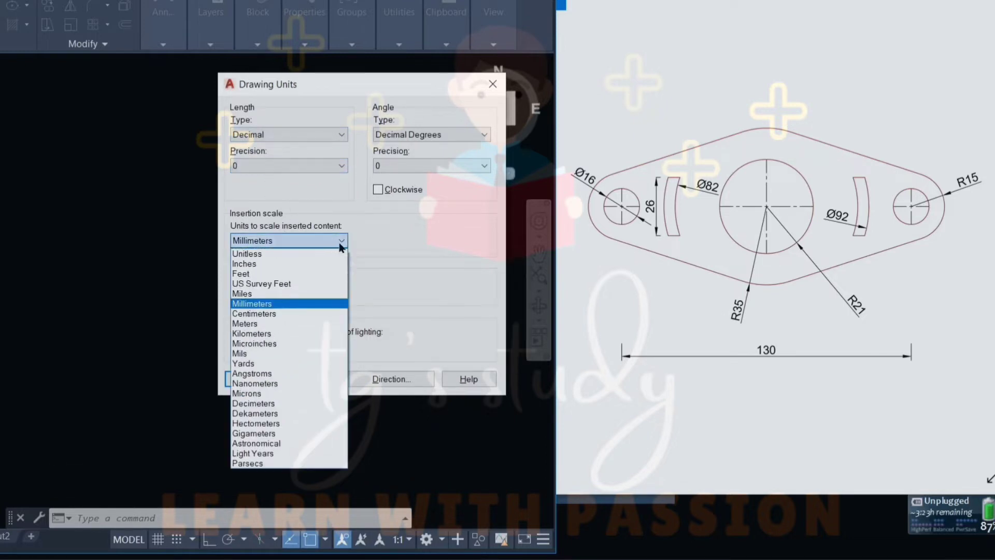
click(280, 304)
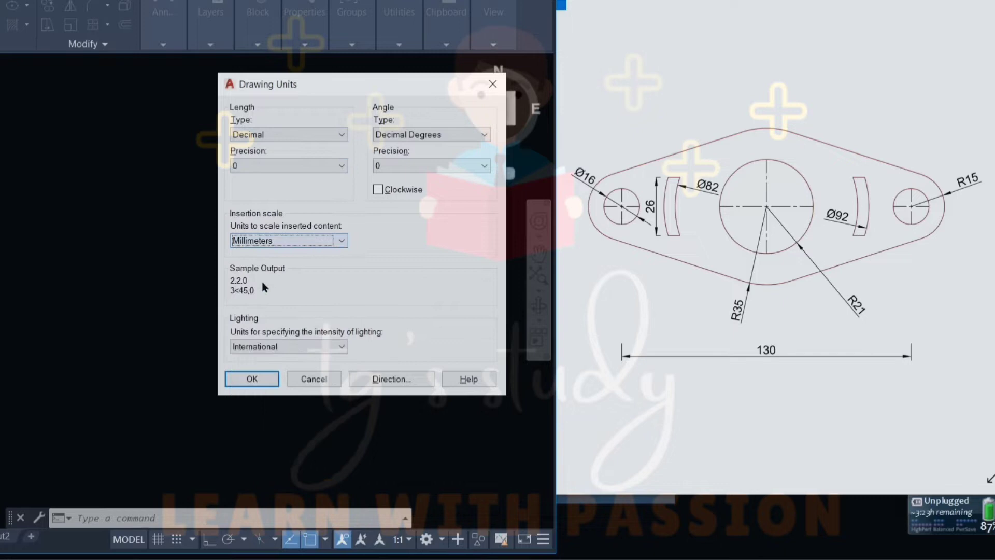
click(260, 380)
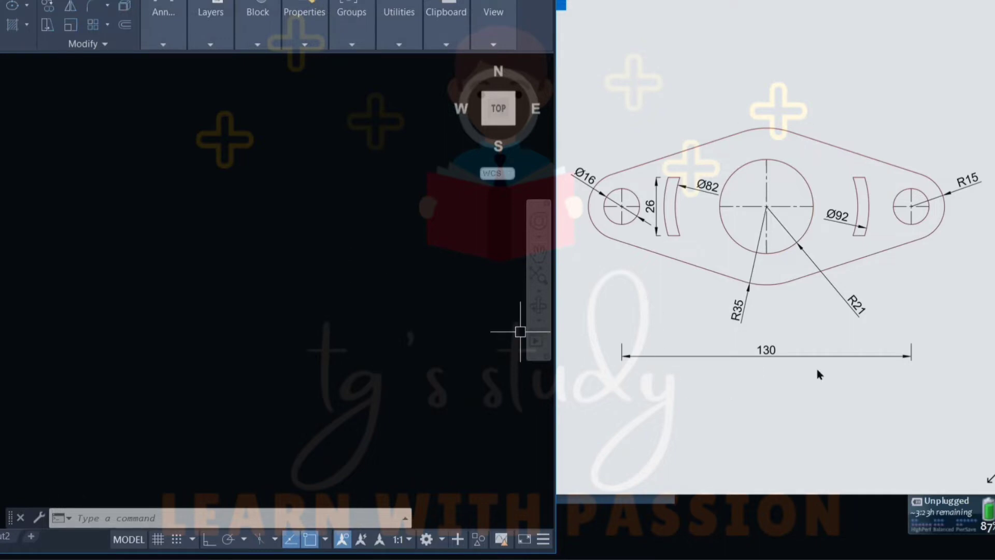
- Draw a long horizontal line with Ortho turned on
text(1)
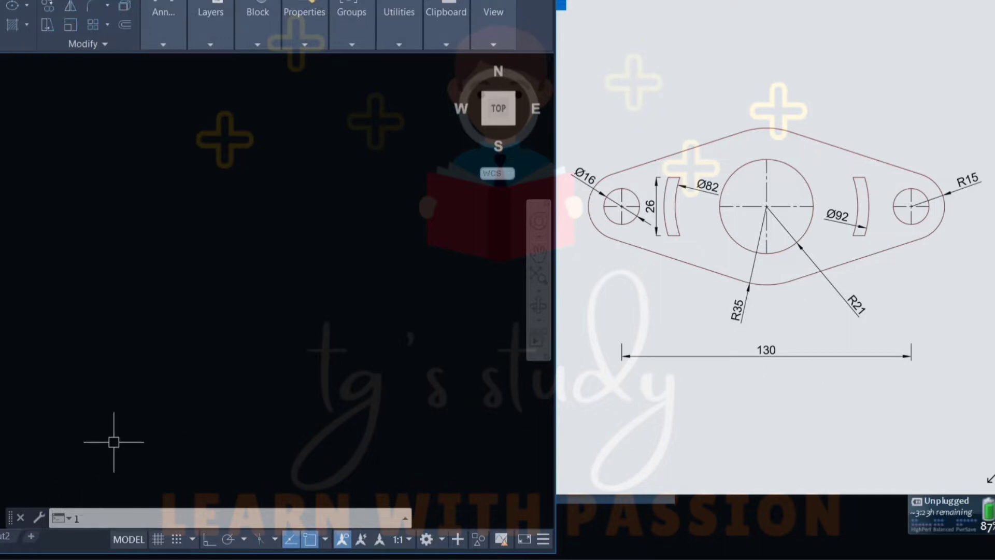
key(Return)
click(73, 311)
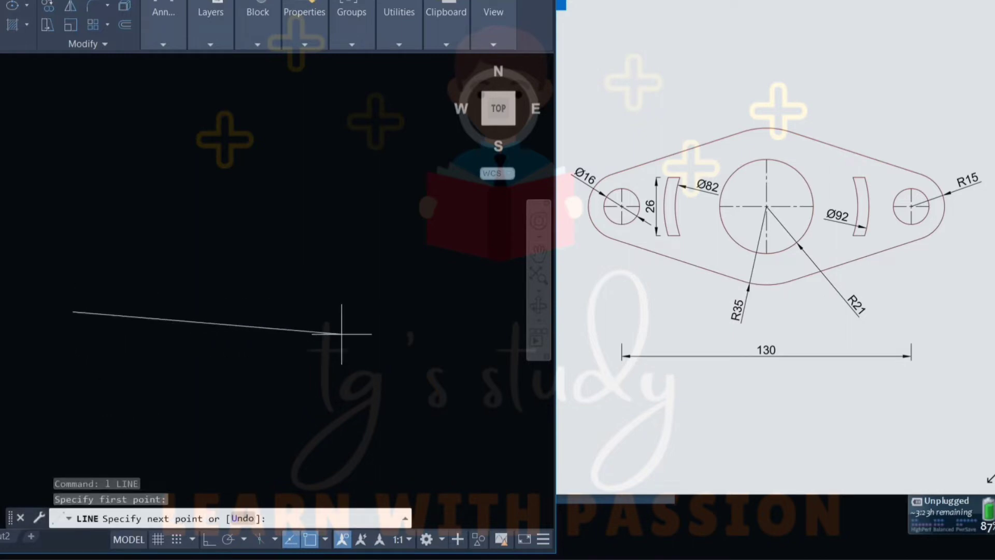
key(F8)
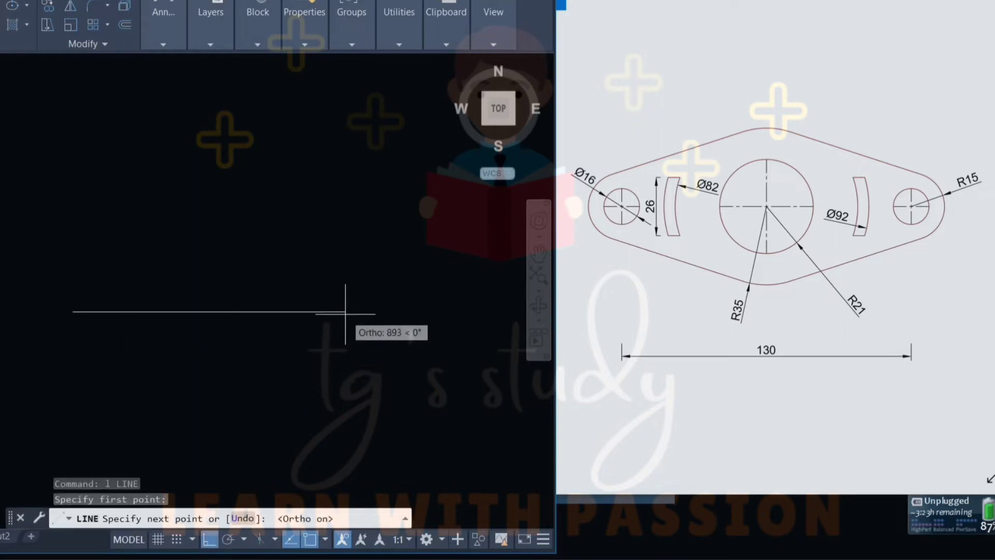
click(351, 311)
key(Escape)
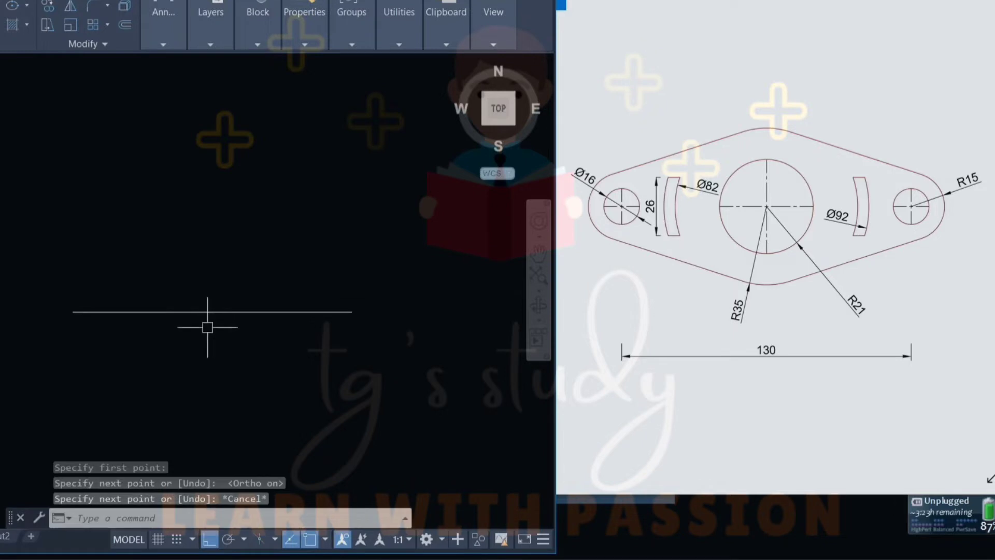
- Draw a vertical line crossing the horizontal one and recentre the view on them
text(l)
key(Return)
click(201, 238)
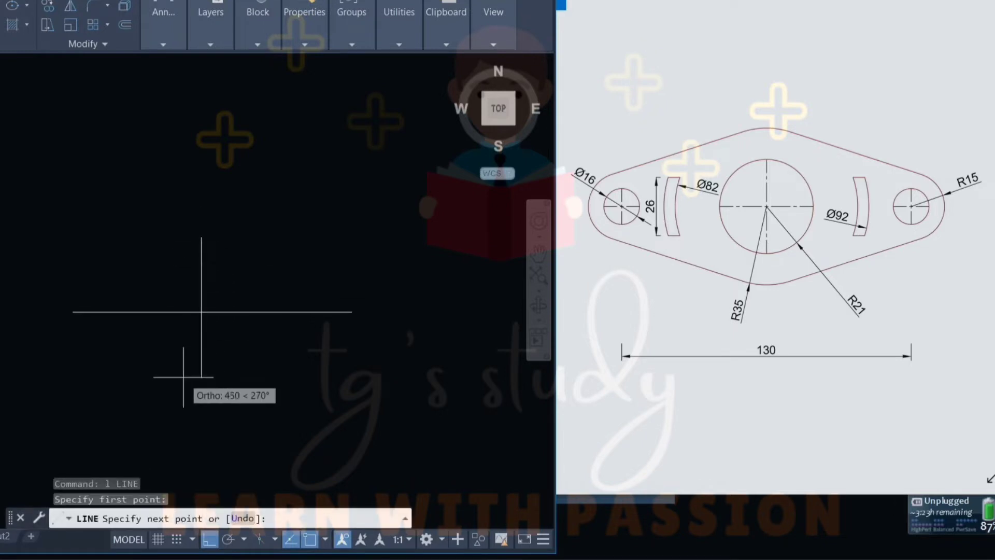
click(183, 386)
key(Escape)
scroll(199, 323, up, 2)
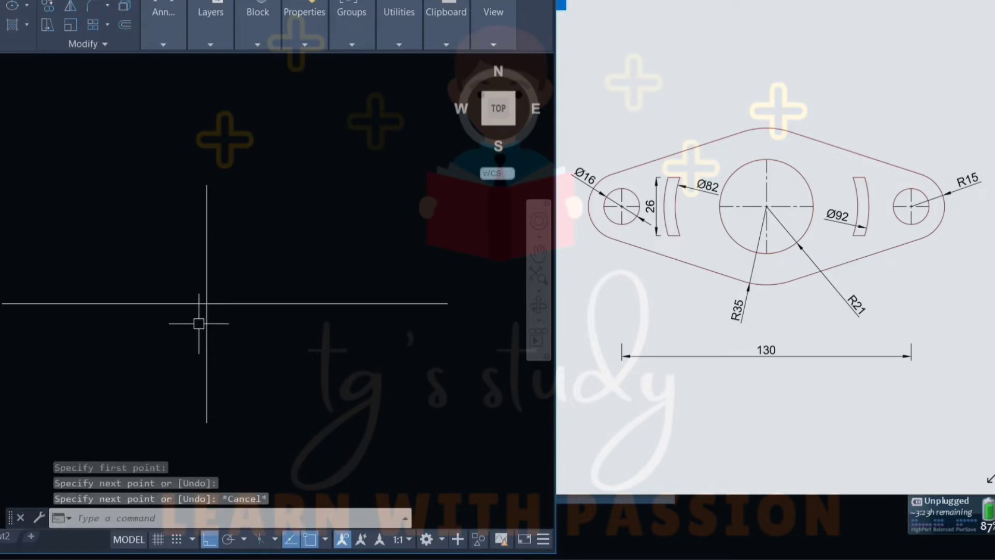
middle_drag(199, 323, 140, 323)
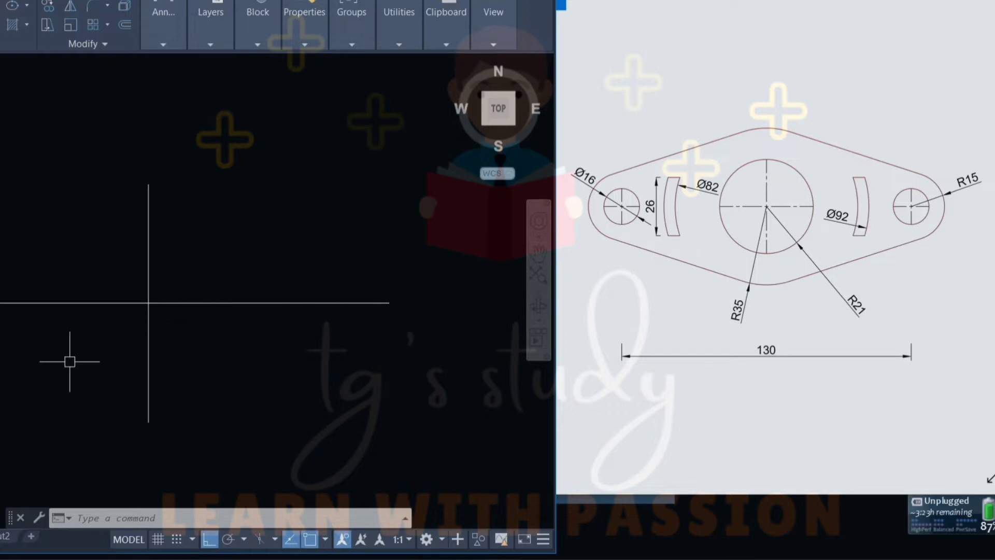
- Draw a radius 21 circle centred on the line intersection
text(c)
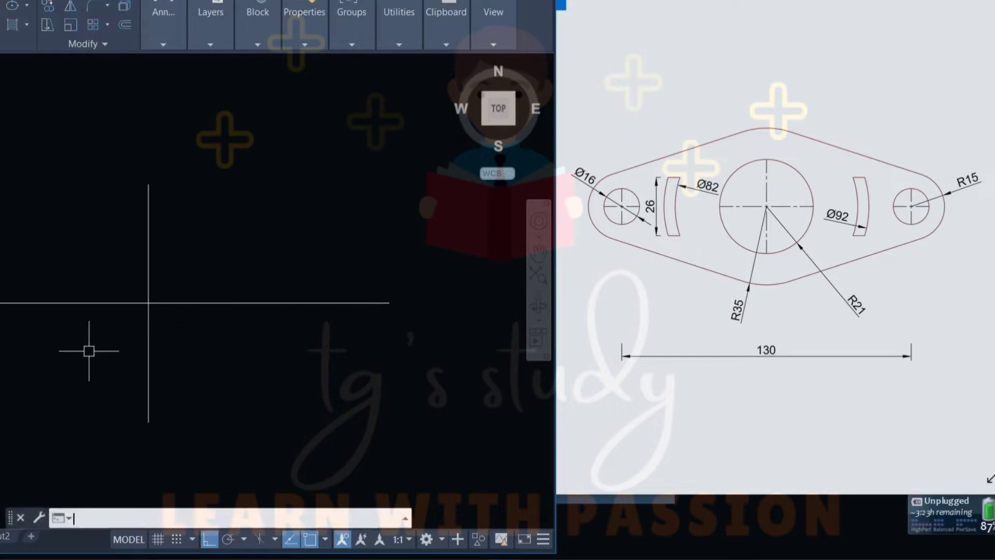
key(Return)
click(149, 302)
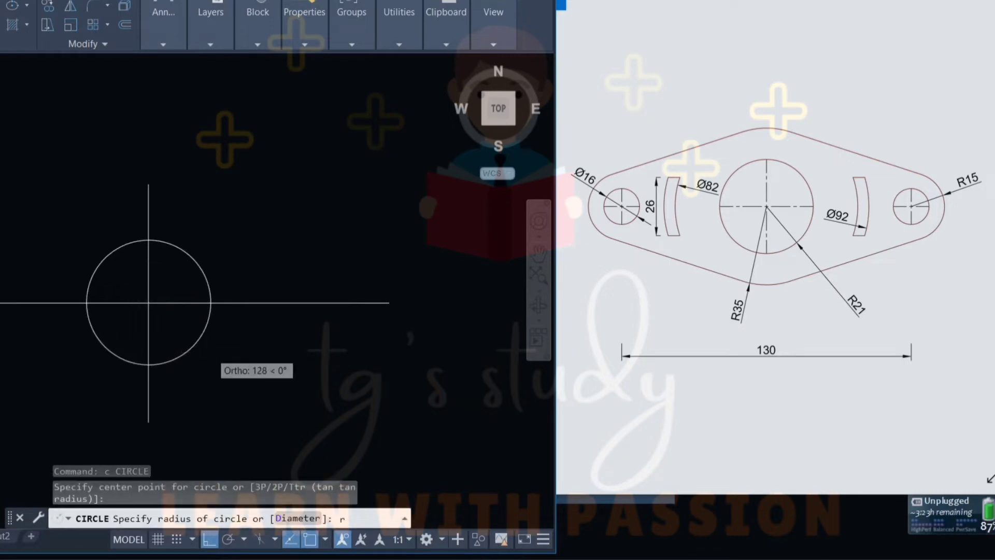
text(r)
key(Return)
text(21)
key(Return)
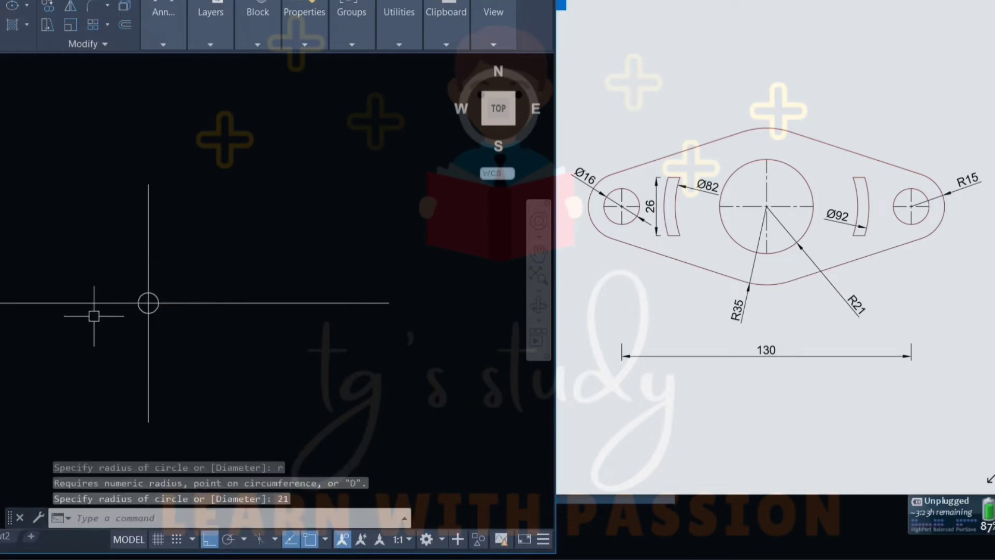
scroll(95, 314, up, 4)
scroll(108, 308, up, 3)
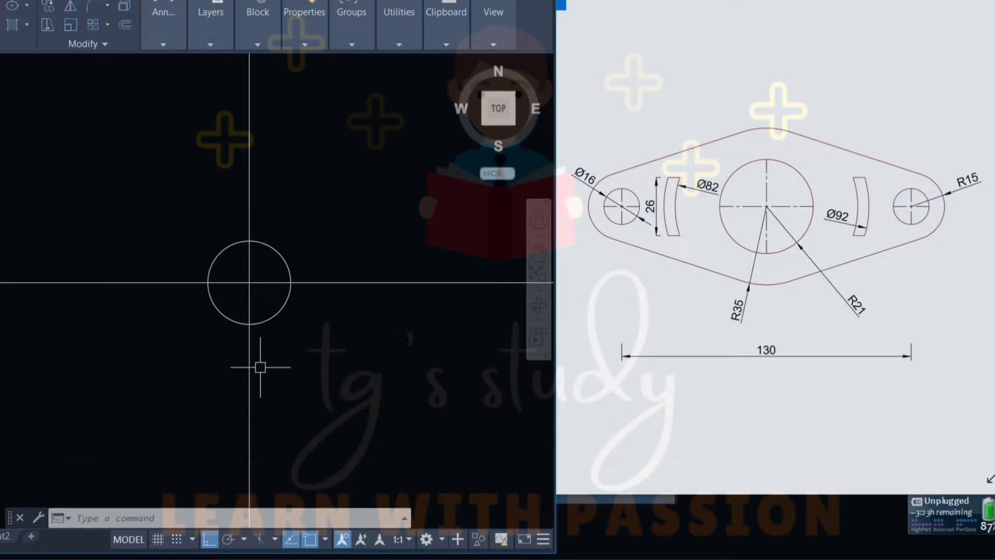
- Add a concentric radius 35 circle at the same intersection
key(Return)
scroll(239, 282, up, 4)
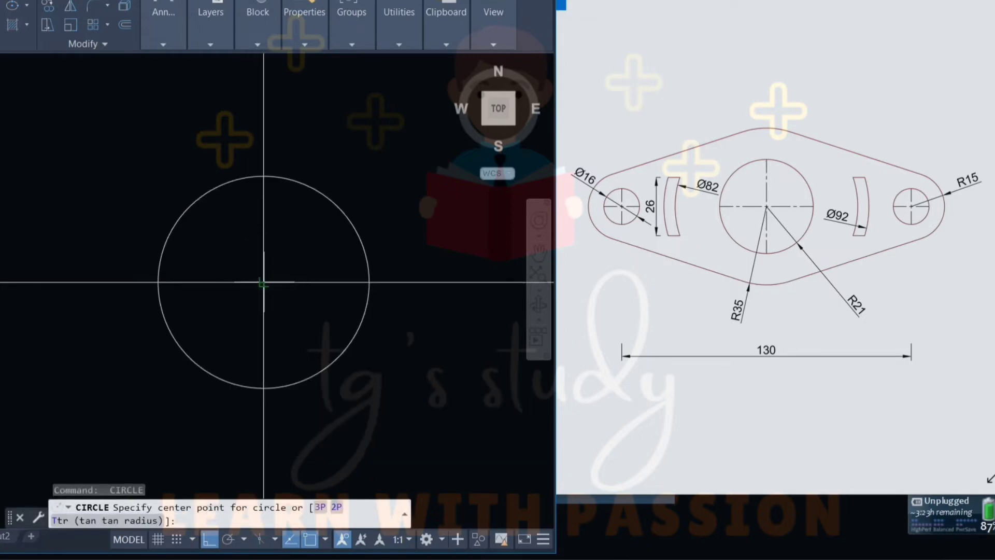
click(264, 282)
text(r)
key(Return)
text(3)
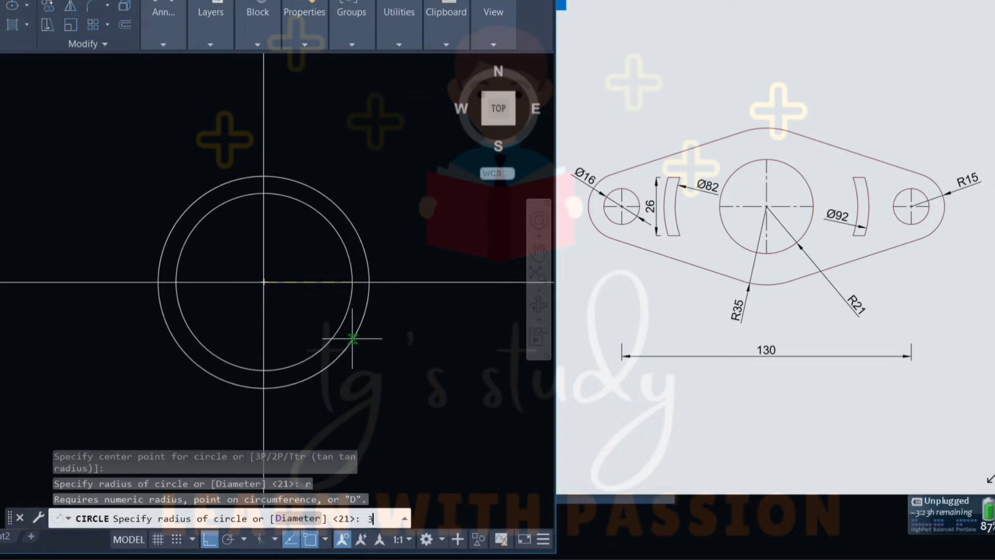
text(5)
key(Return)
scroll(352, 338, down, 2)
scroll(353, 334, down, 2)
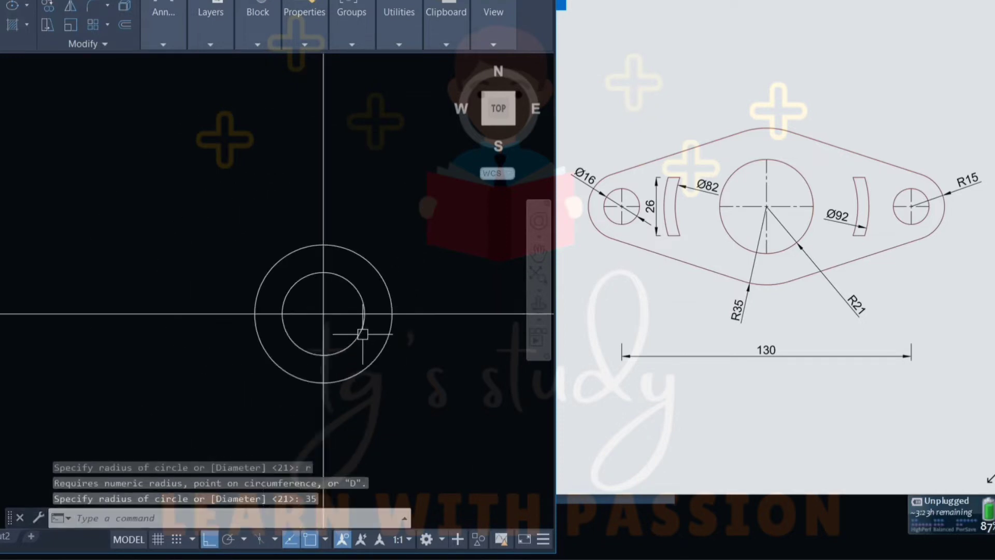
middle_drag(355, 328, 239, 257)
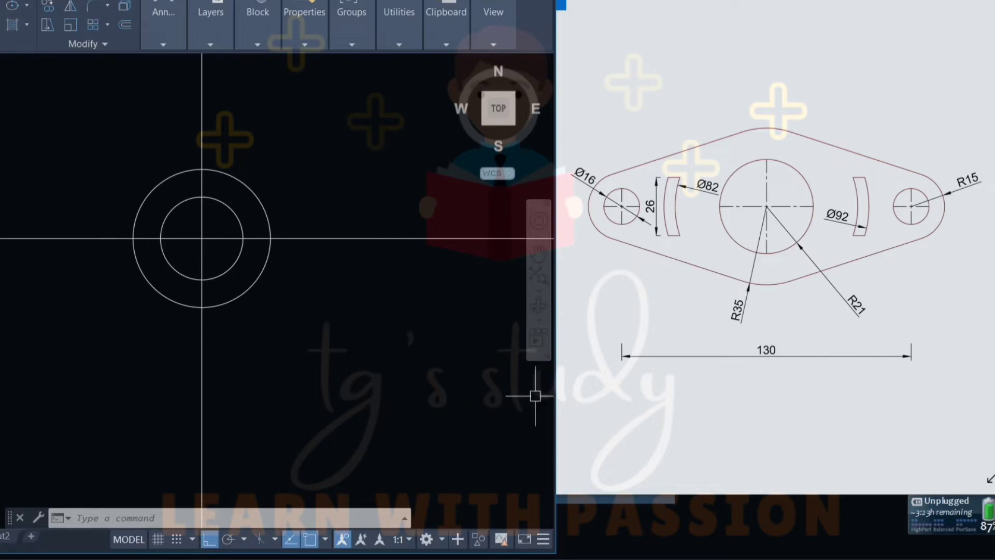
- Offset the vertical centre line to the left and right to mark the outer hole centres
scroll(228, 423, down, 2)
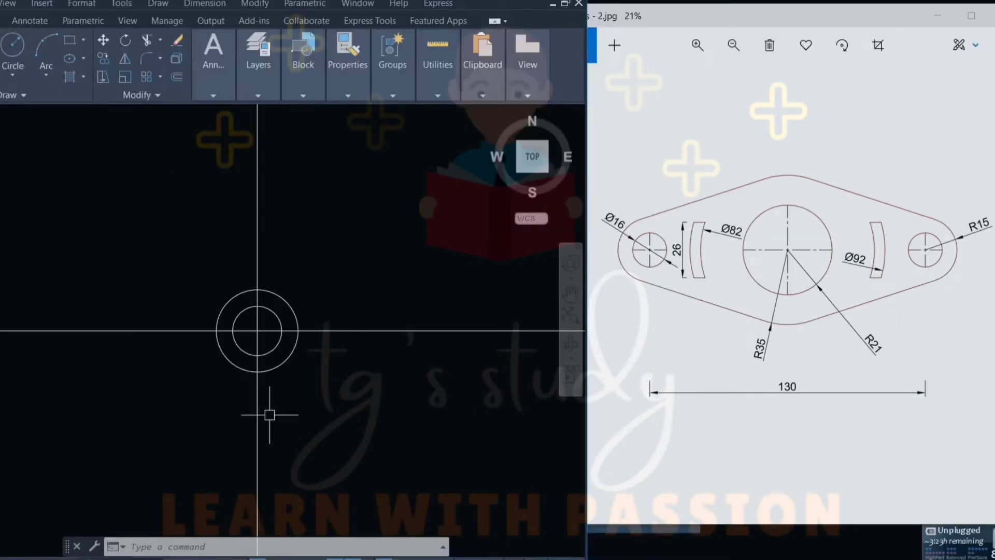
key(Escape)
text(o)
key(Return)
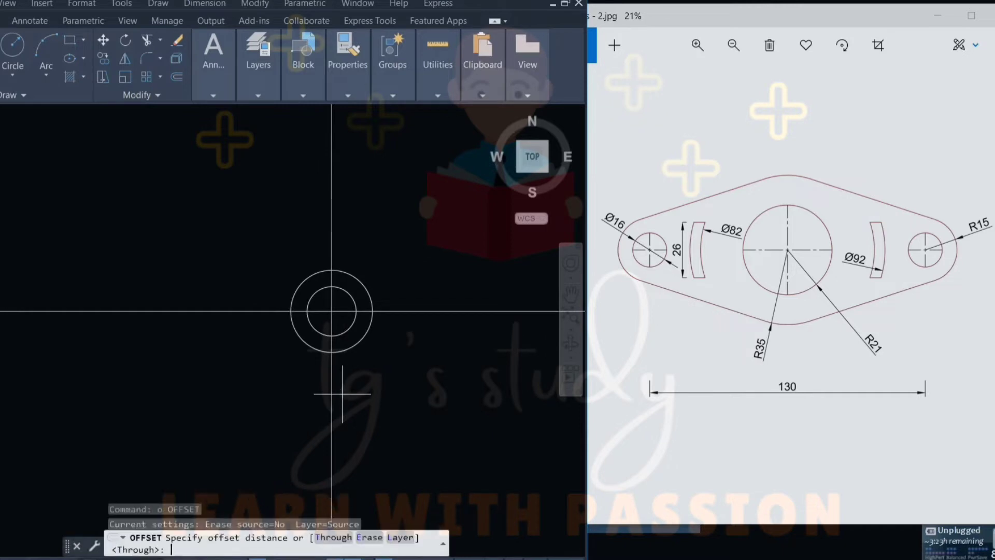
text(55)
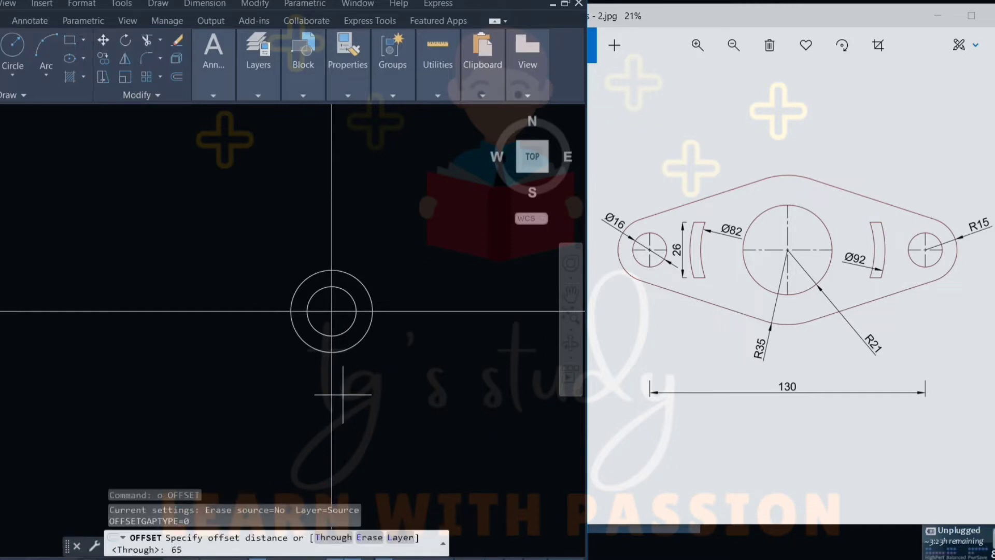
key(Return)
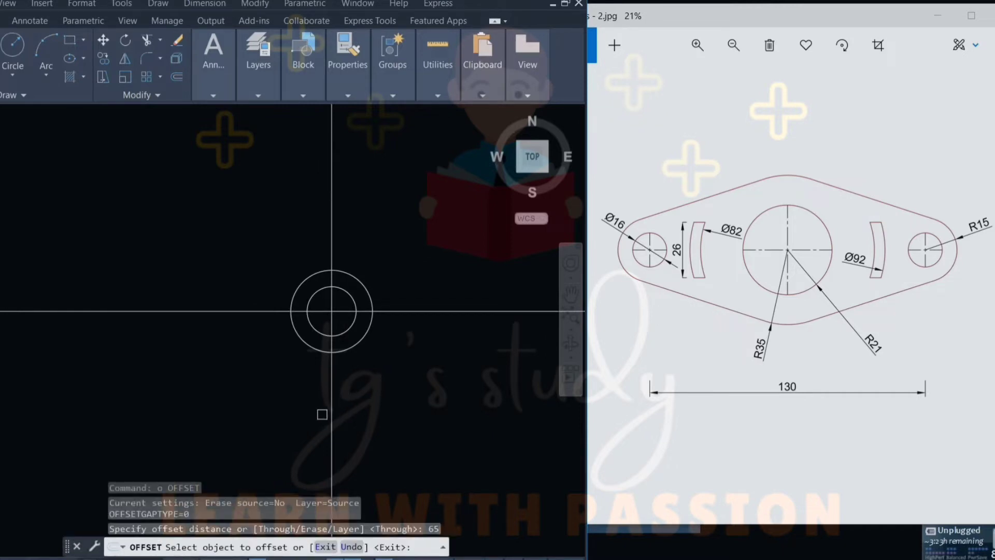
click(332, 412)
click(250, 403)
click(332, 386)
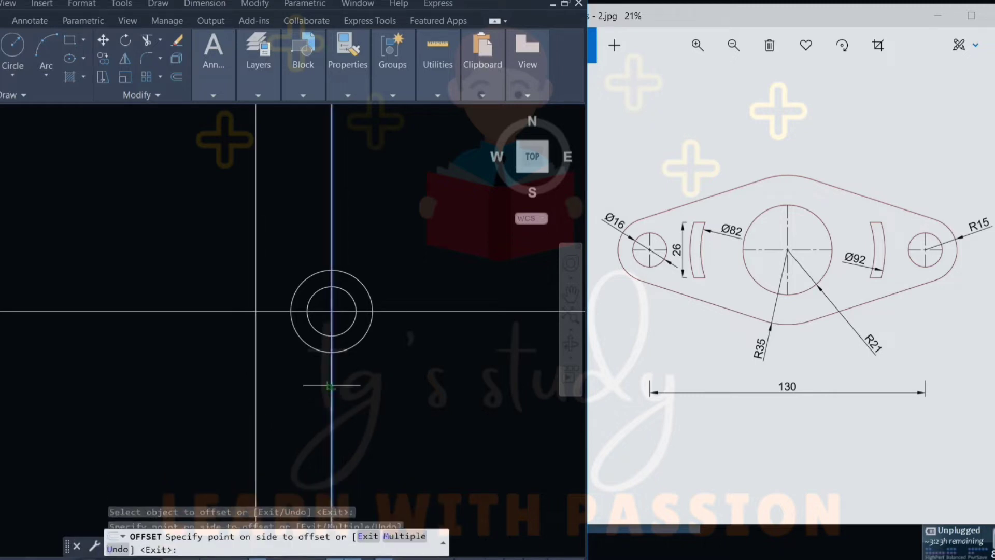
click(434, 382)
scroll(364, 364, up, 2)
middle_drag(362, 366, 340, 362)
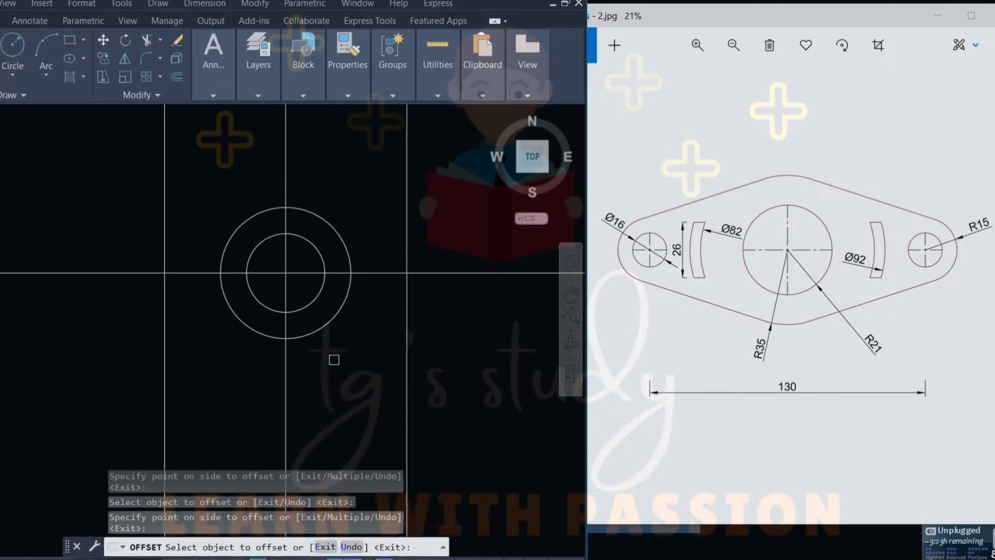
key(Escape)
key(Escape)
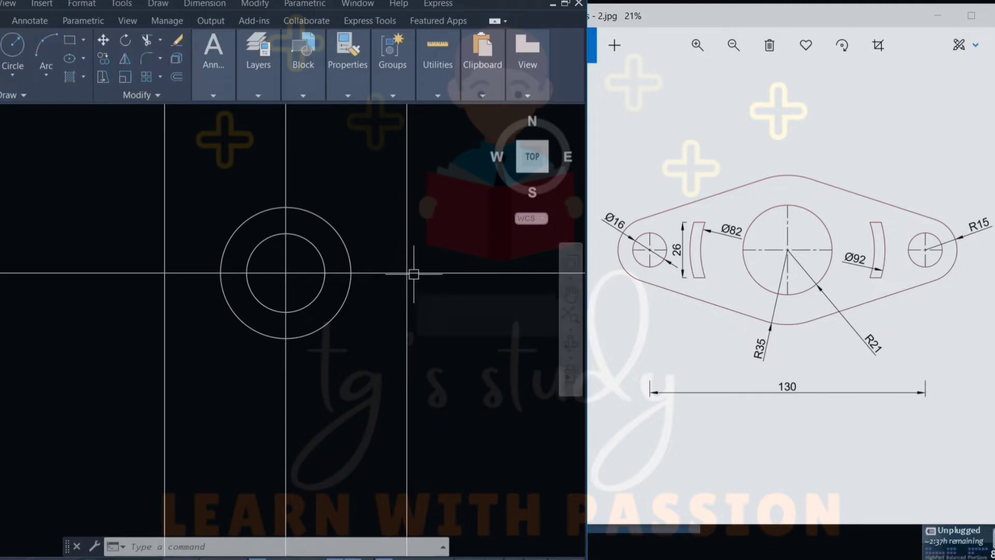
- Draw a radius 15 circle at the right line intersection
click(471, 337)
text(c)
key(Return)
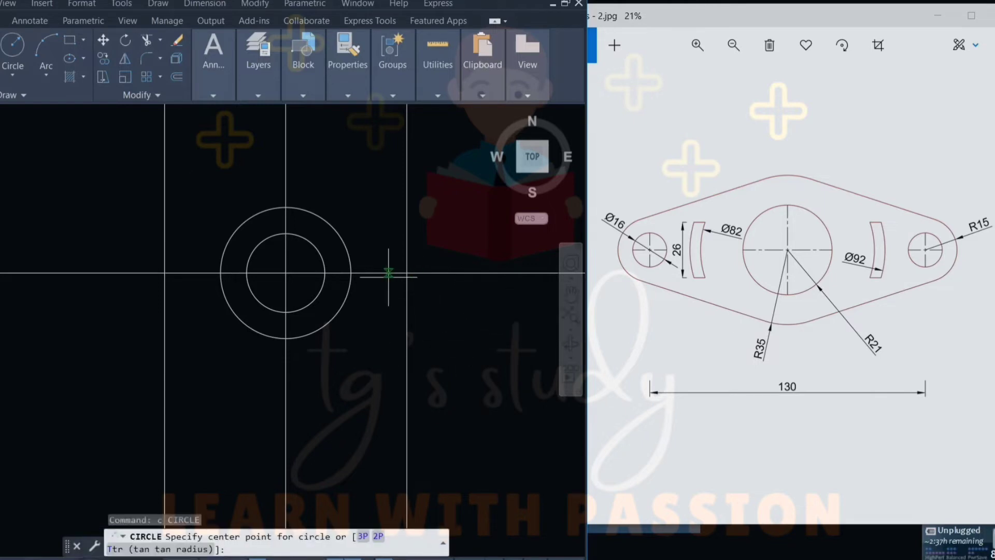
click(407, 272)
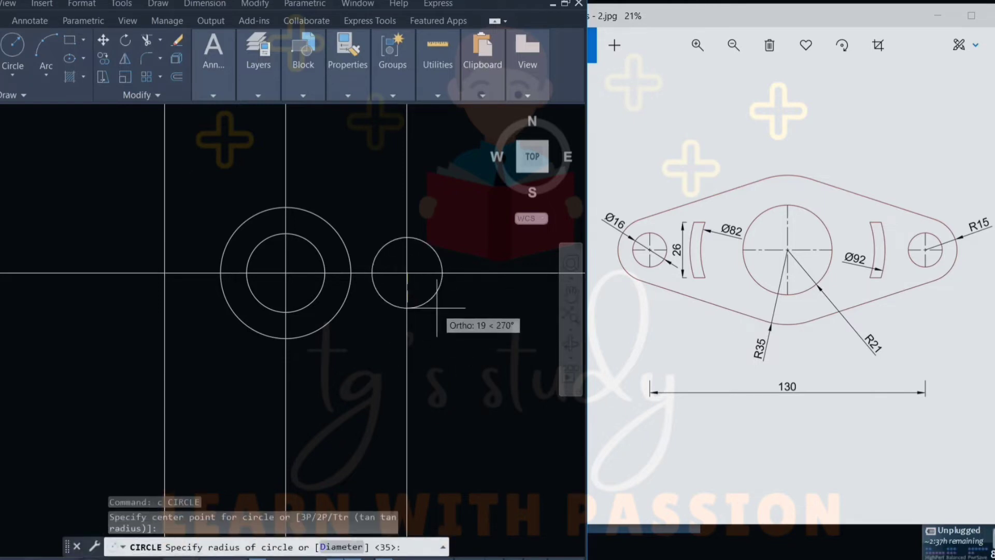
text(r)
key(Return)
text(15)
key(Return)
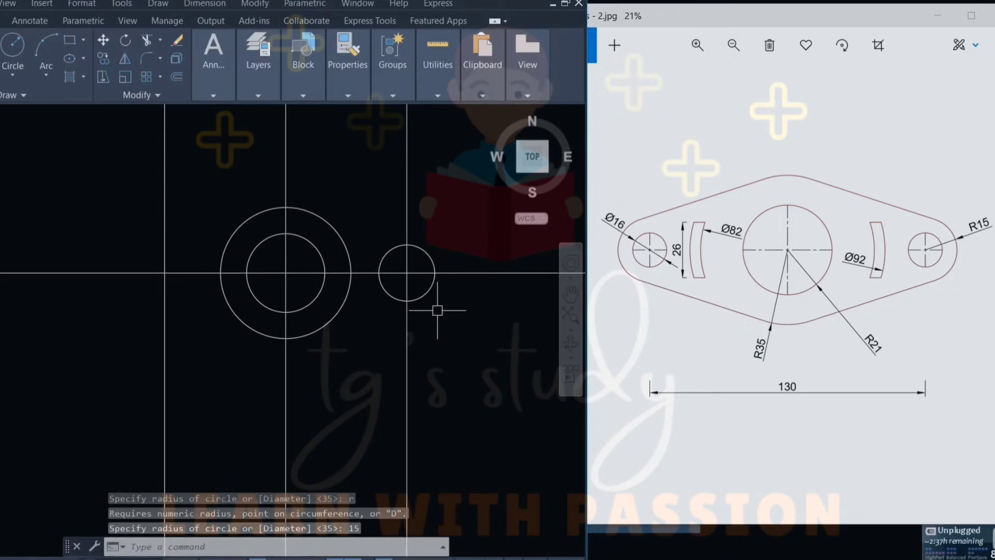
- Add a concentric diameter 16 circle at the same intersection
key(Return)
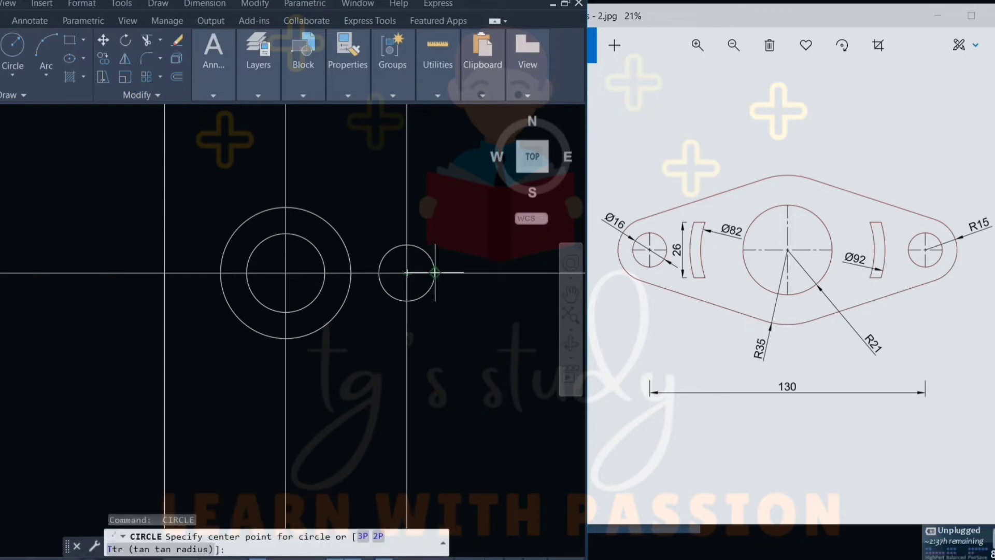
scroll(406, 272, up, 2)
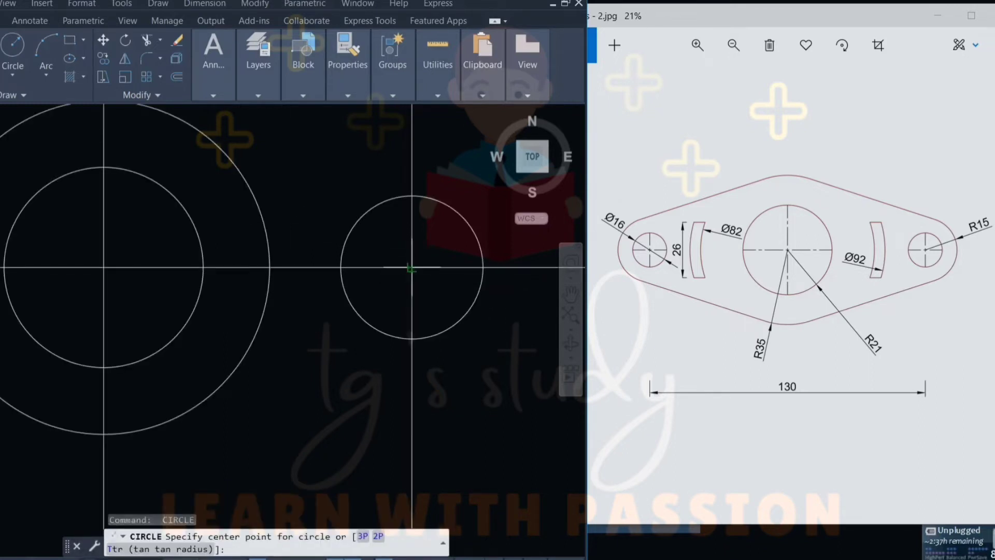
click(411, 268)
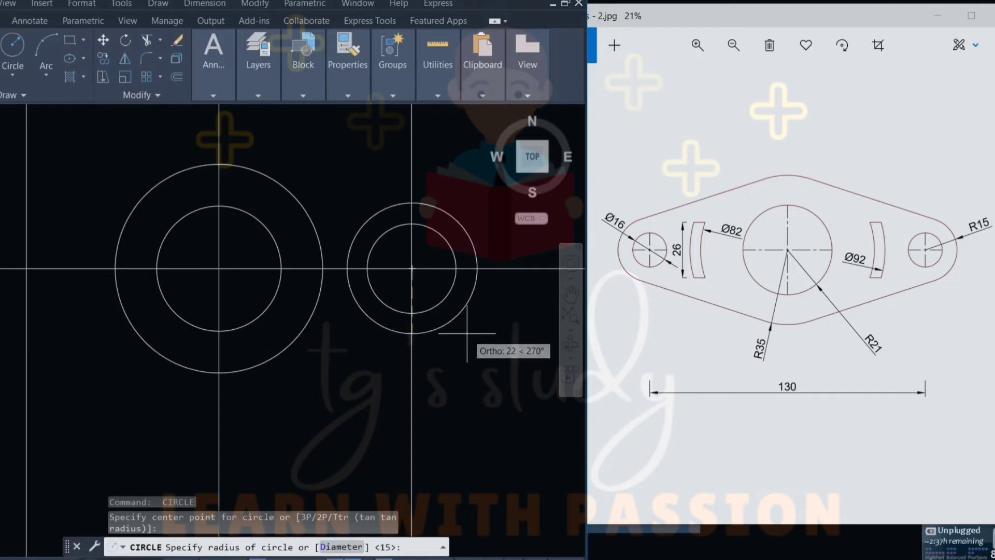
text(d)
key(Return)
text(16)
key(Return)
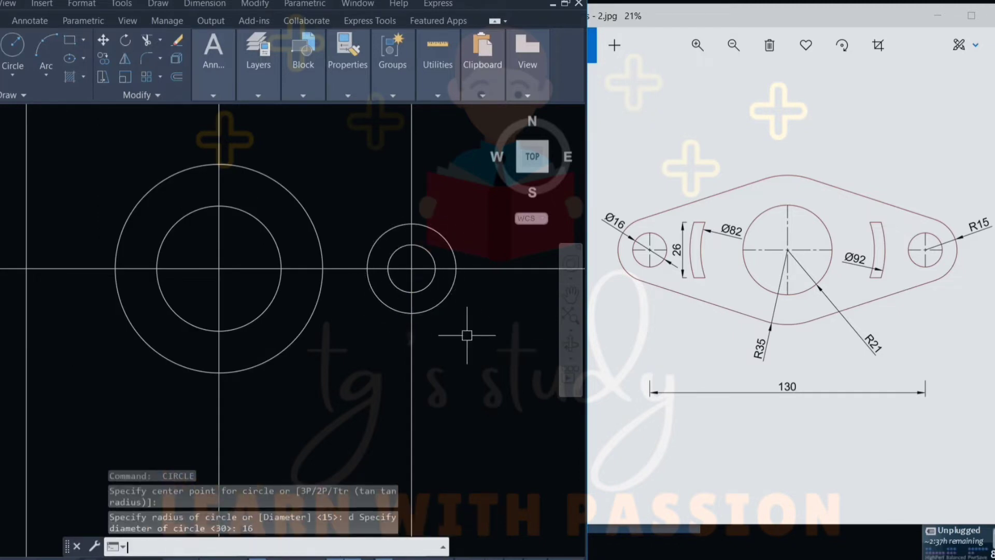
- Copy the R15 and Ø16 circles to the left intersection
click(434, 274)
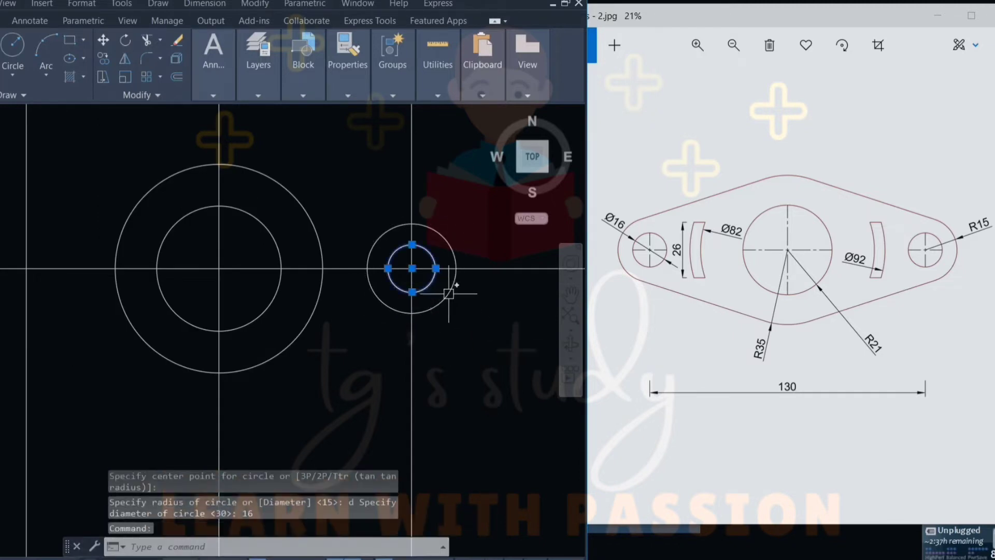
click(455, 284)
text(co)
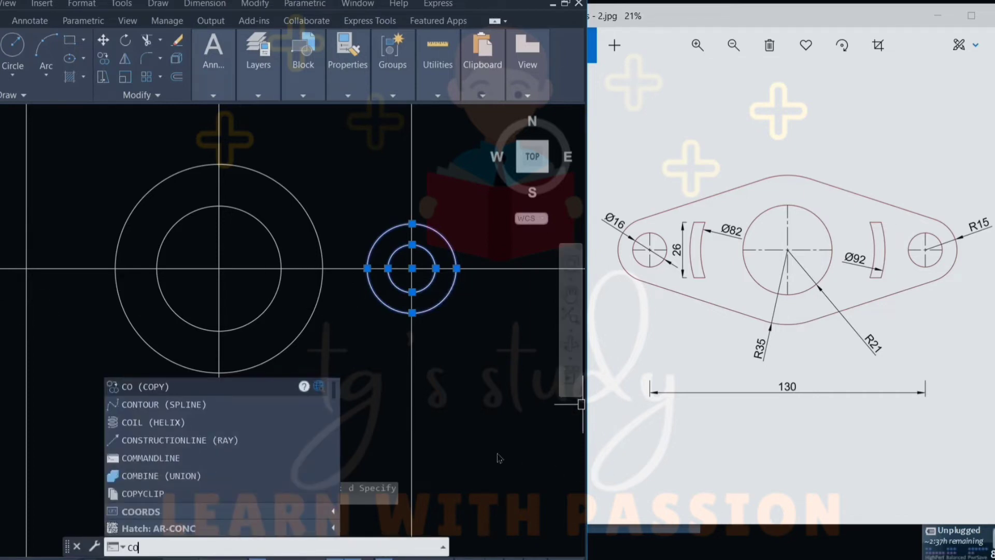
key(Return)
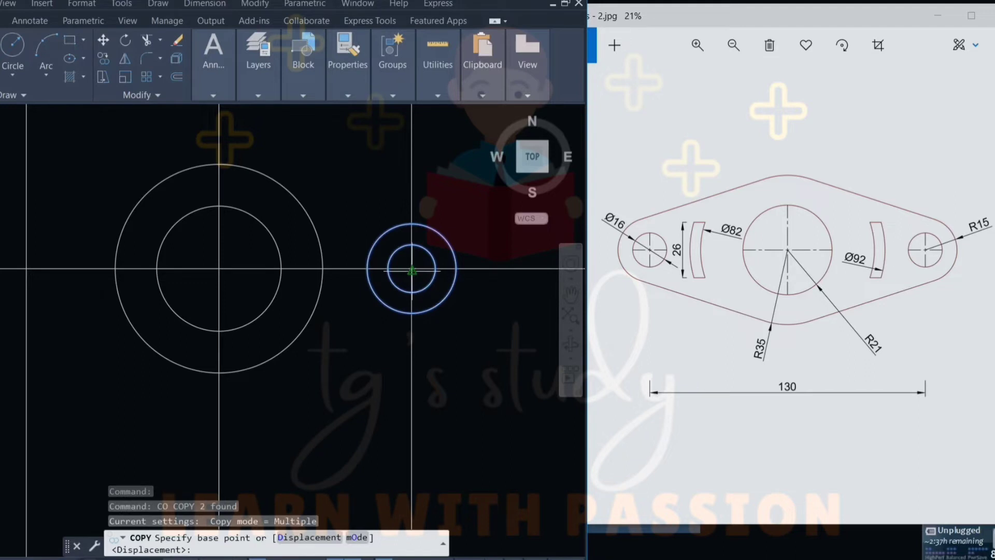
scroll(412, 270, up, 4)
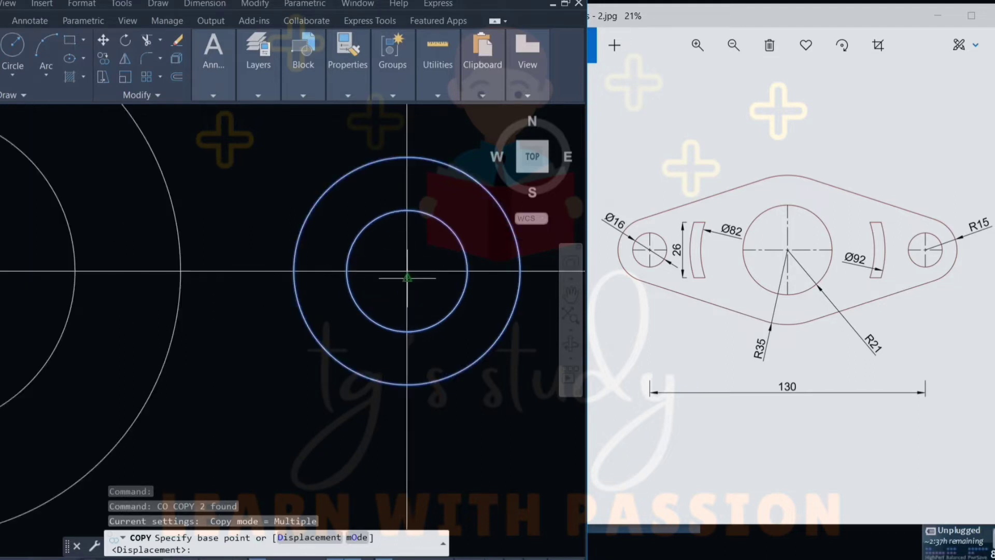
click(407, 278)
scroll(408, 277, up, 4)
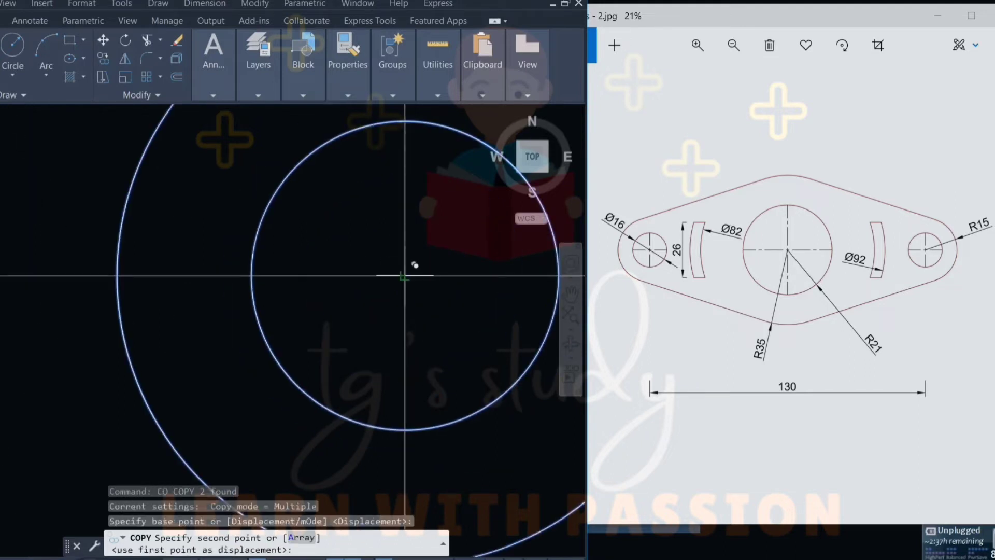
scroll(414, 265, down, 2)
scroll(406, 273, down, 5)
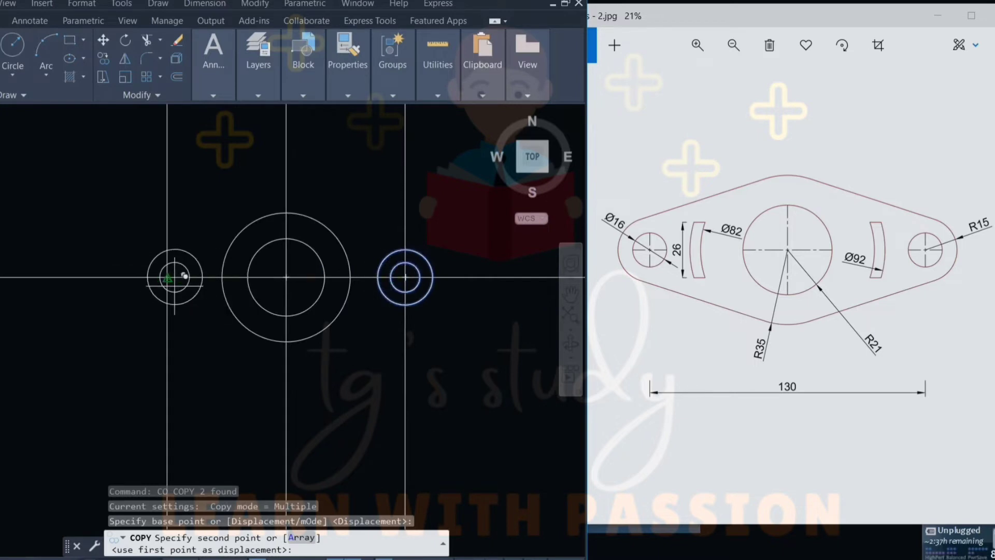
scroll(185, 276, up, 6)
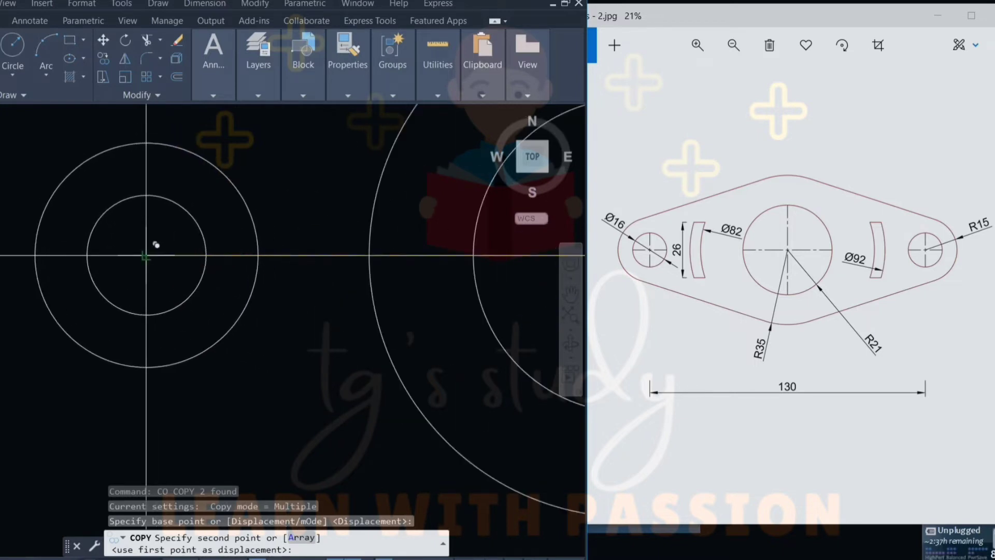
click(155, 244)
scroll(158, 246, down, 3)
key(Escape)
scroll(233, 316, down, 2)
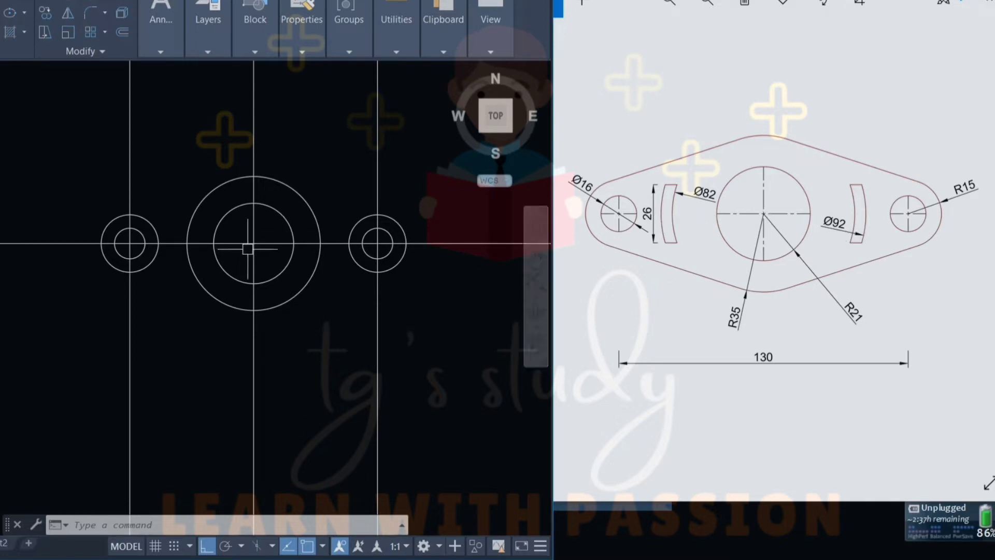
- Draw a diameter 82 circle around the central boss
text(c)
key(Return)
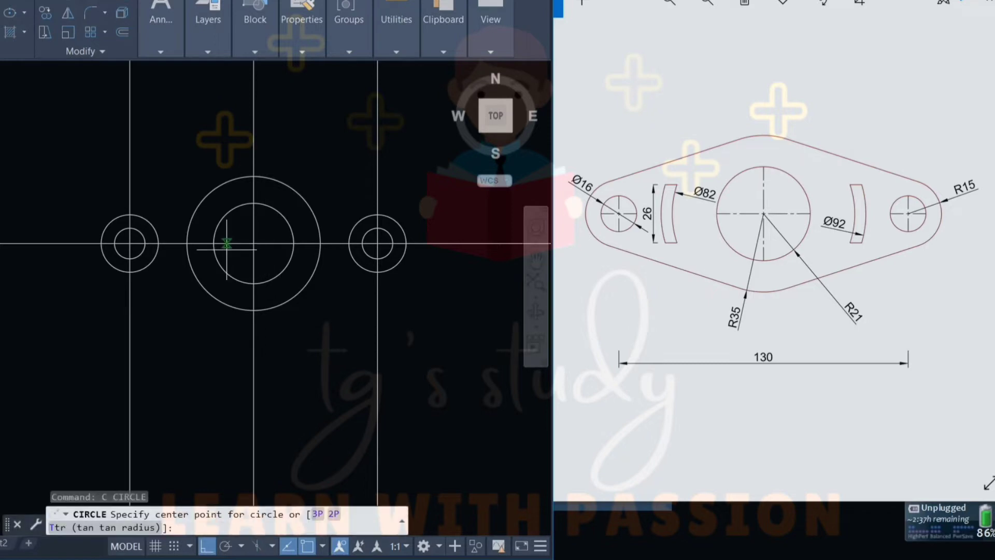
scroll(227, 248, up, 4)
scroll(294, 238, up, 2)
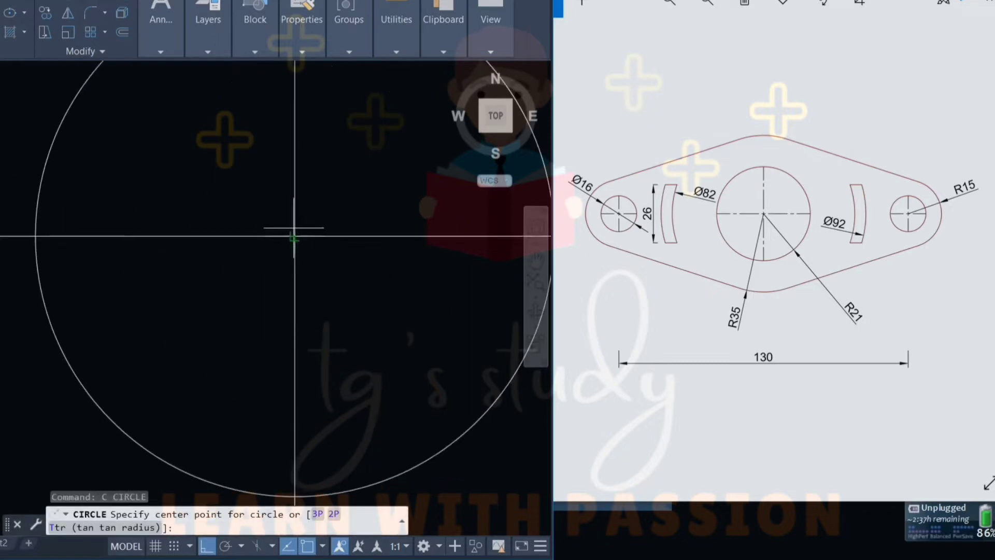
click(294, 237)
scroll(294, 237, down, 3)
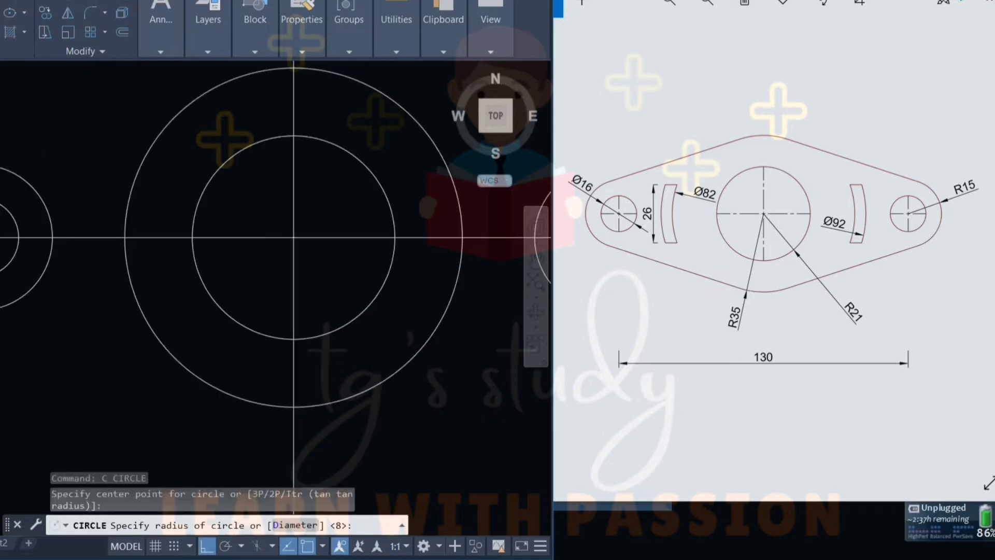
scroll(293, 237, down, 2)
text(d)
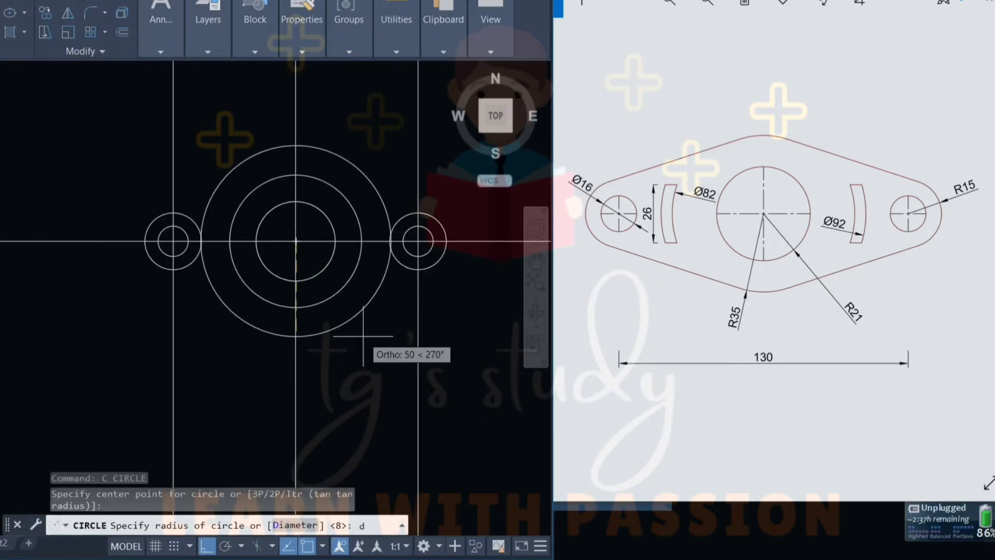
key(Return)
text(82)
key(Return)
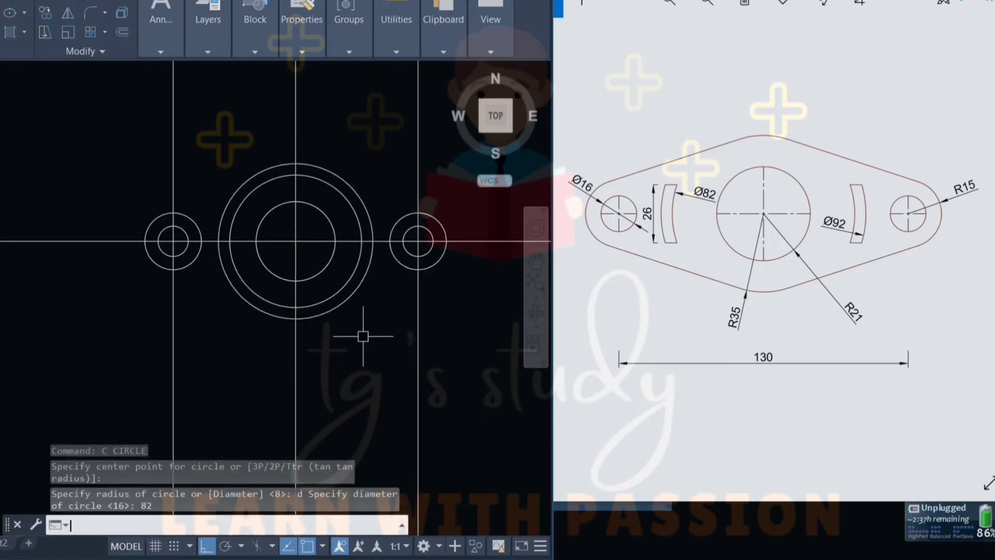
scroll(342, 259, up, 2)
key(Escape)
key(Escape)
key(Escape)
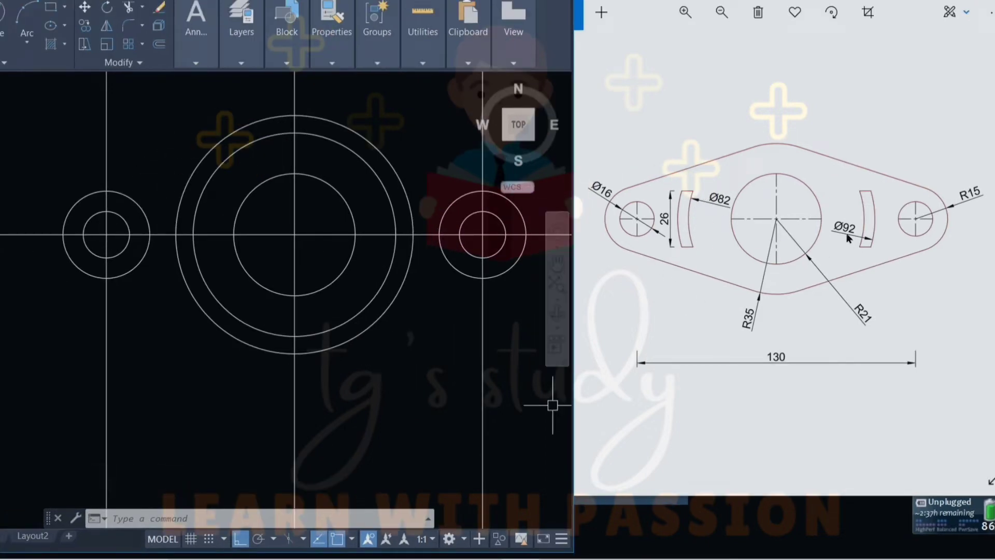
- Add a concentric diameter 92 circle around the central boss
text(c)
key(Return)
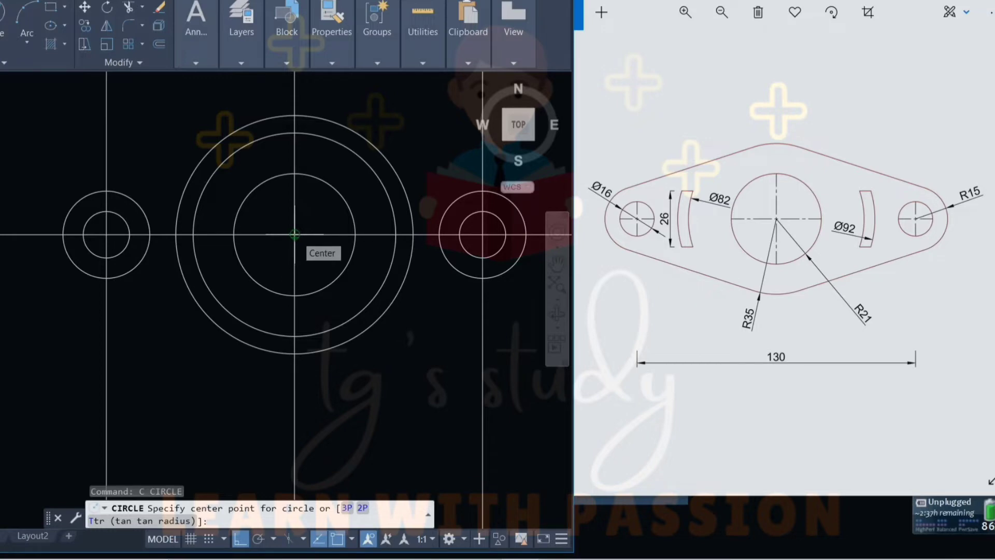
scroll(294, 234, up, 5)
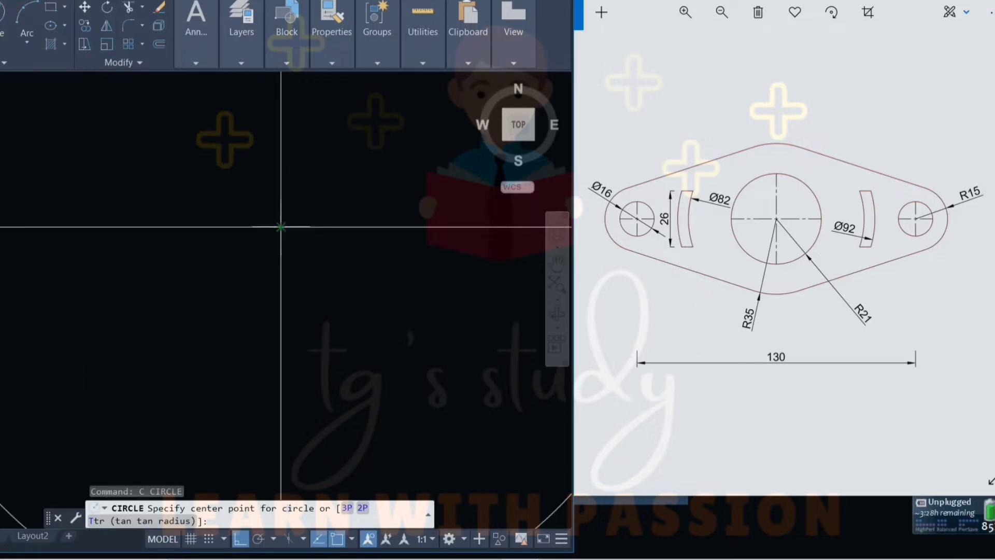
click(280, 227)
scroll(333, 271, down, 3)
scroll(334, 275, down, 3)
text(d)
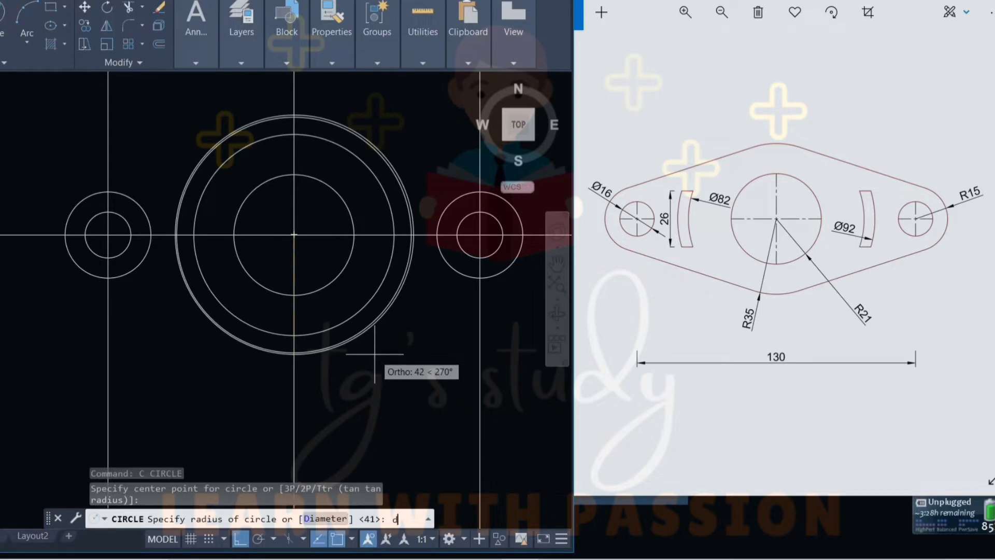
key(Return)
text(92)
key(Return)
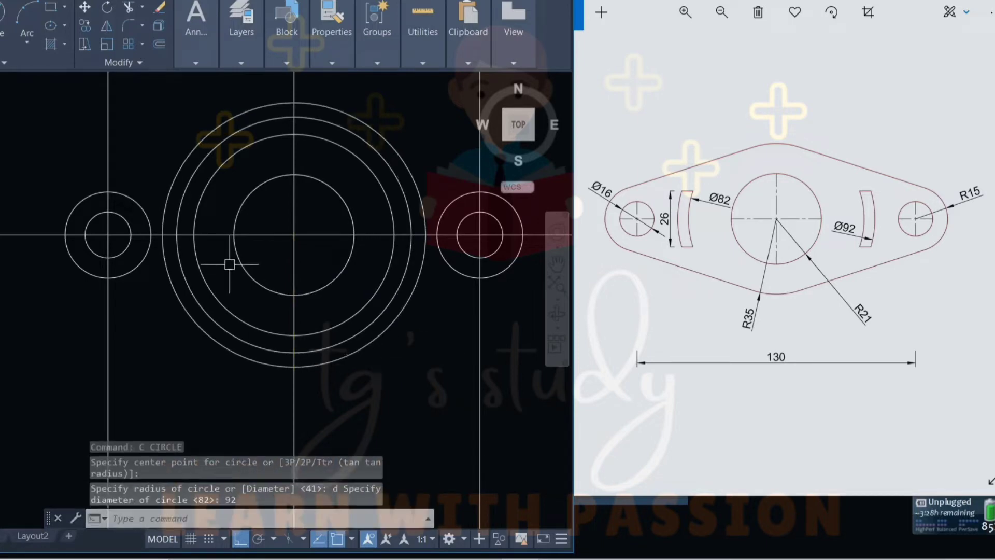
key(Escape)
key(Escape)
key(Escape)
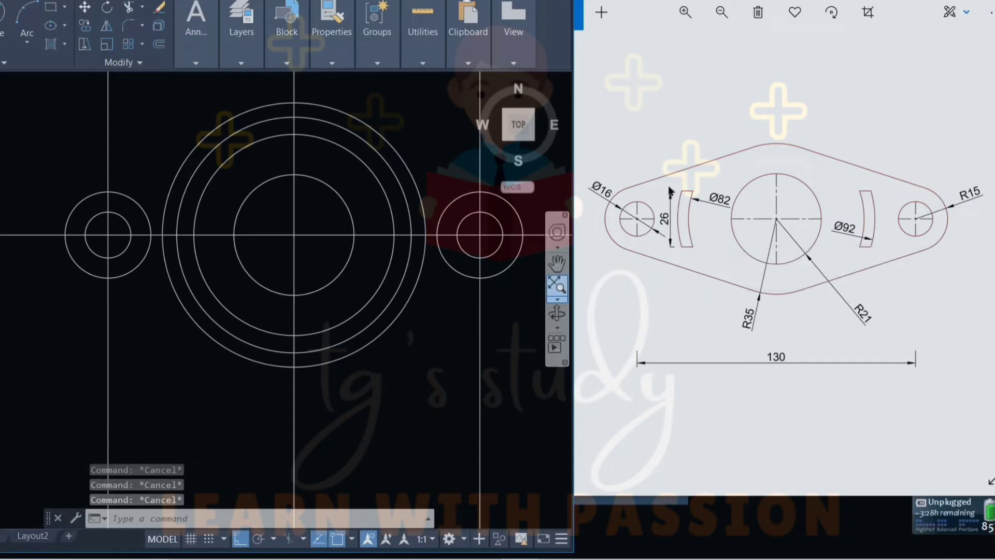
click(320, 234)
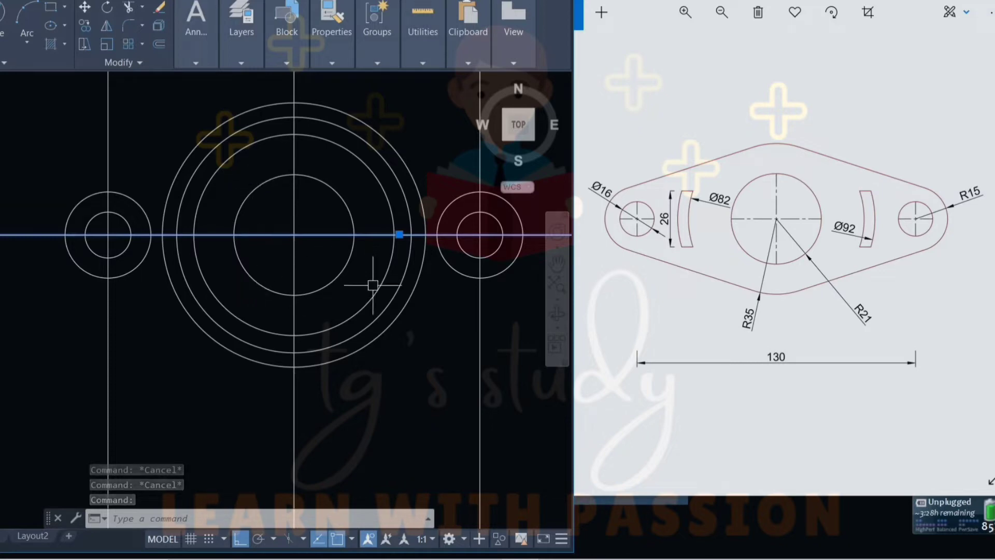
- Offset the horizontal centre line 13 above and 13 below
key(Escape)
text(o)
key(Return)
text(1)
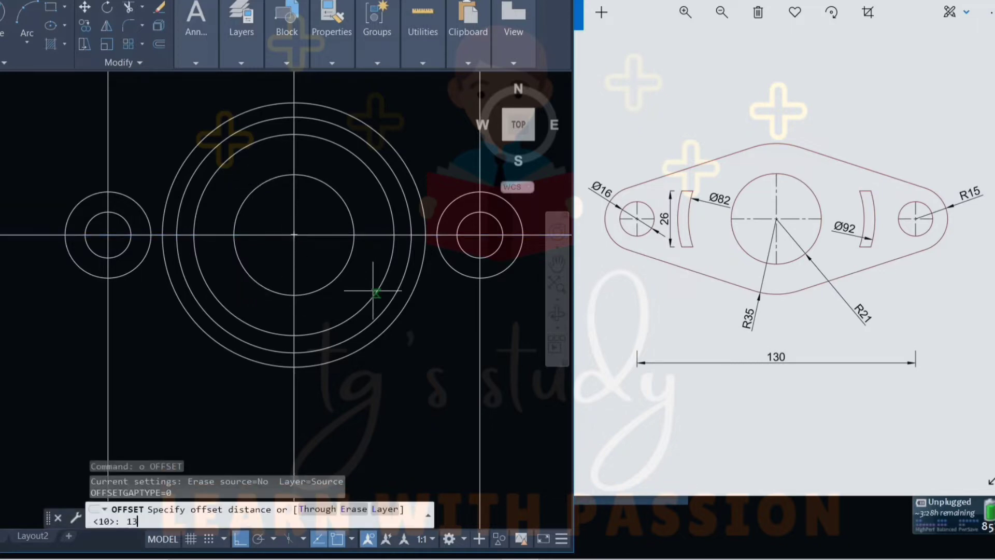
text(3)
key(Return)
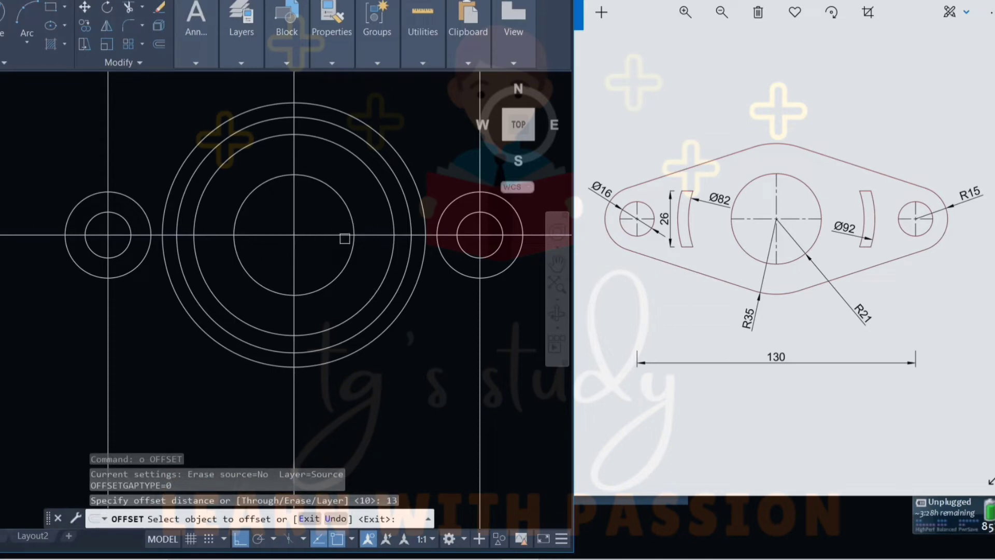
click(328, 234)
click(333, 213)
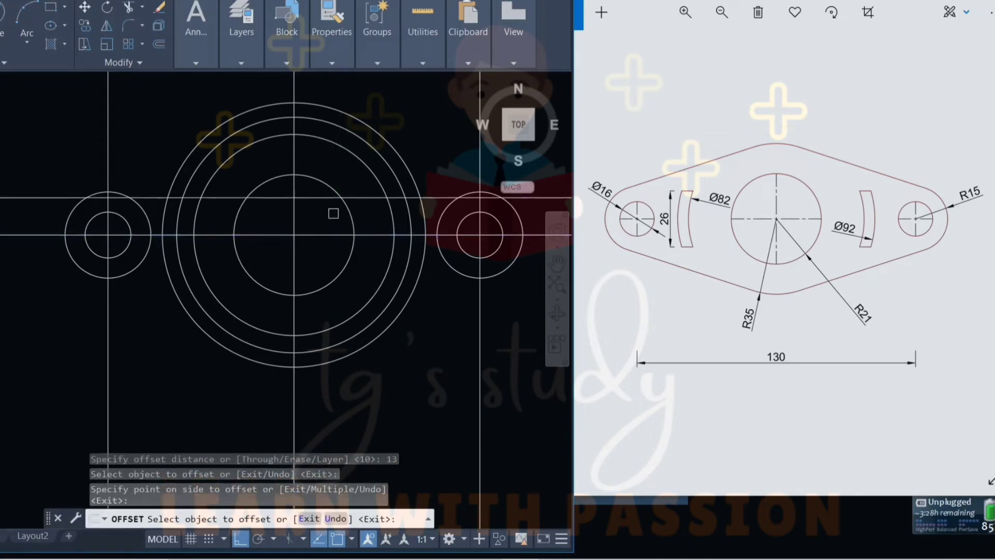
click(324, 234)
click(324, 300)
key(Escape)
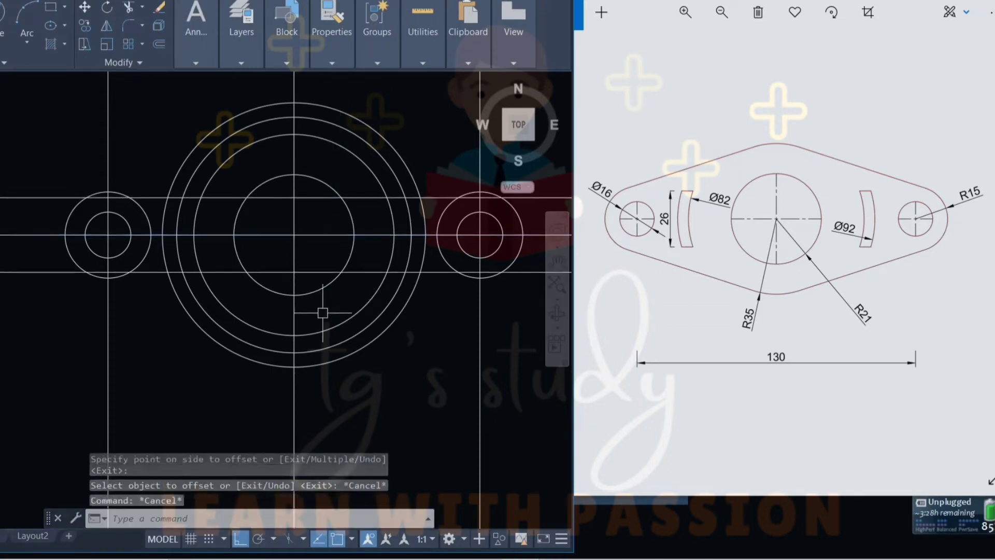
key(Escape)
- Trim the Ø82 and Ø92 circles and line pieces to leave two curved slots
text(tr)
key(Return)
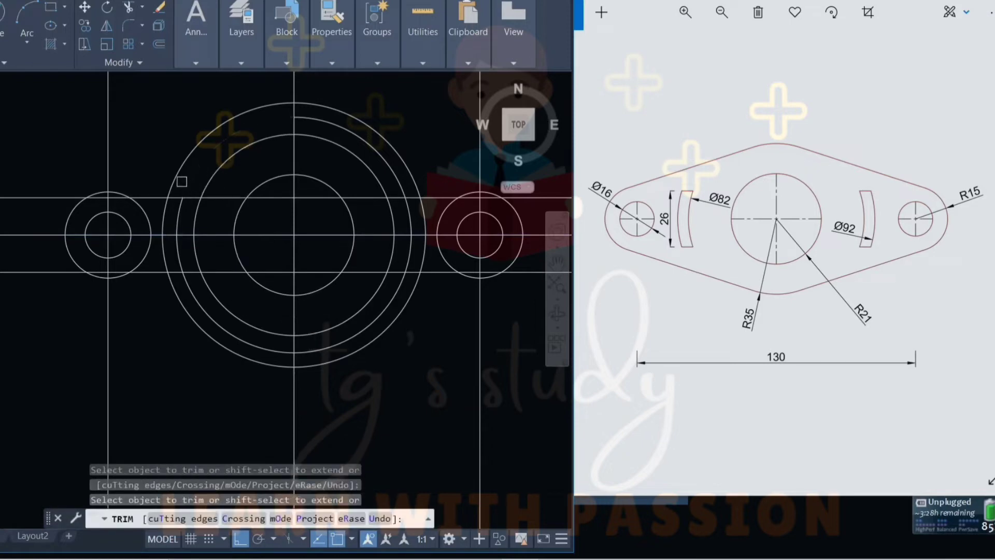
click(181, 182)
click(166, 271)
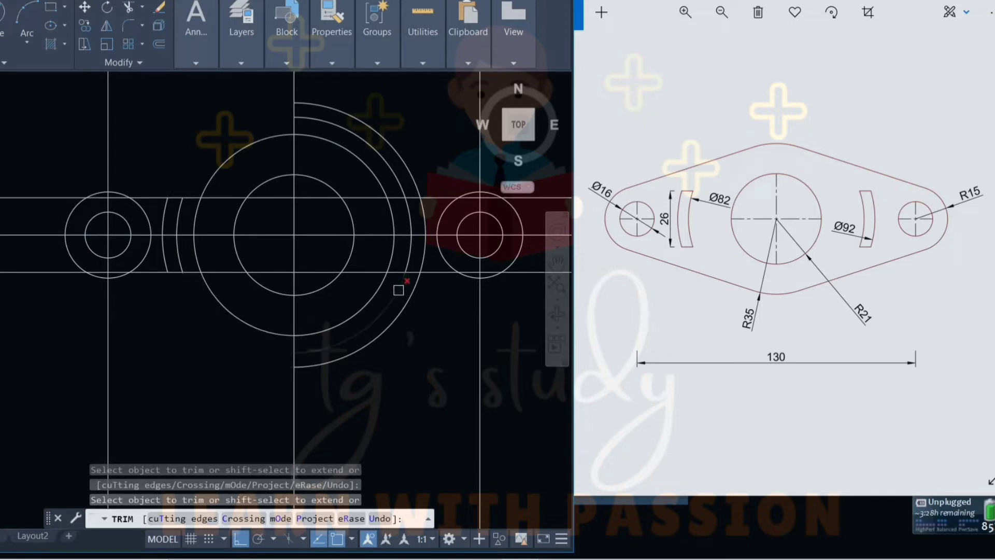
click(404, 288)
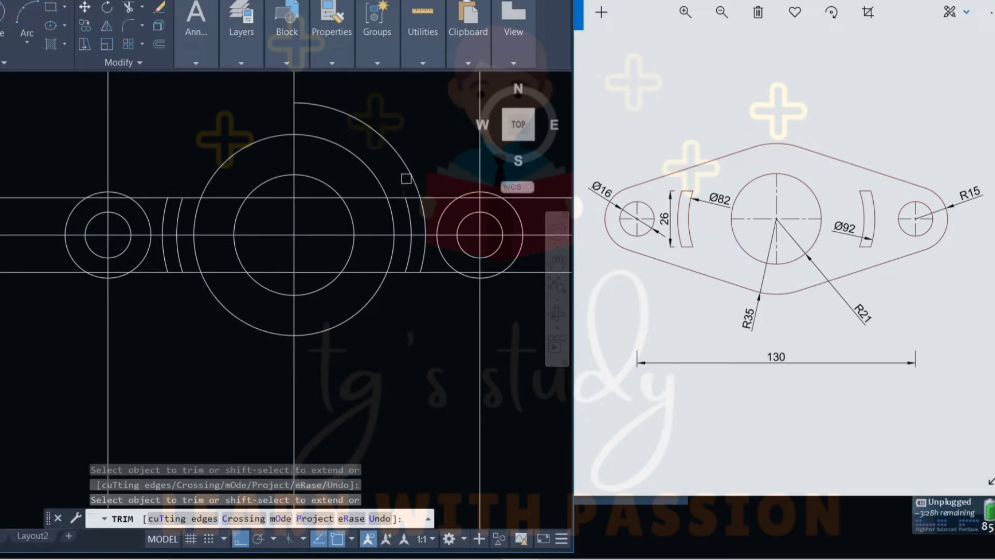
click(407, 178)
key(Escape)
key(Escape)
key(Escape)
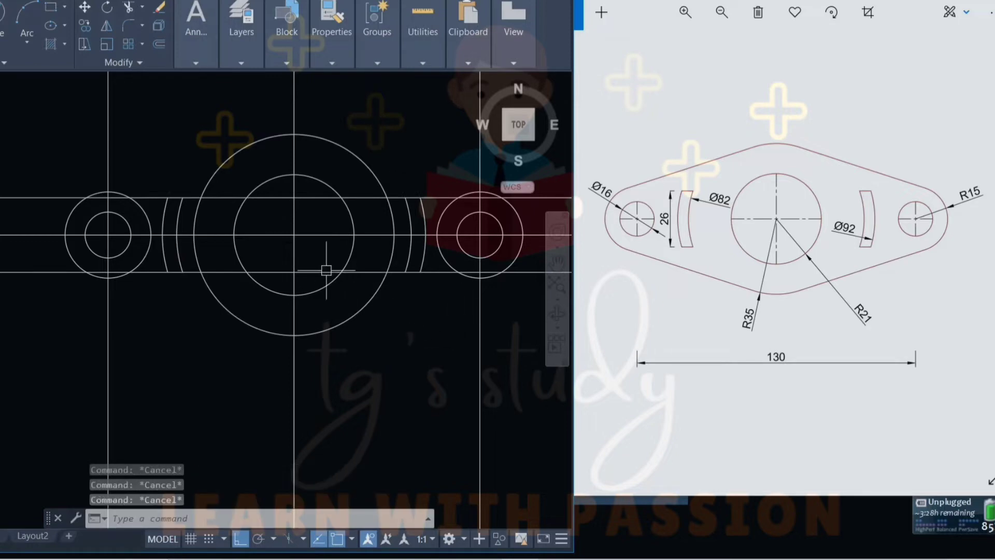
text(tr)
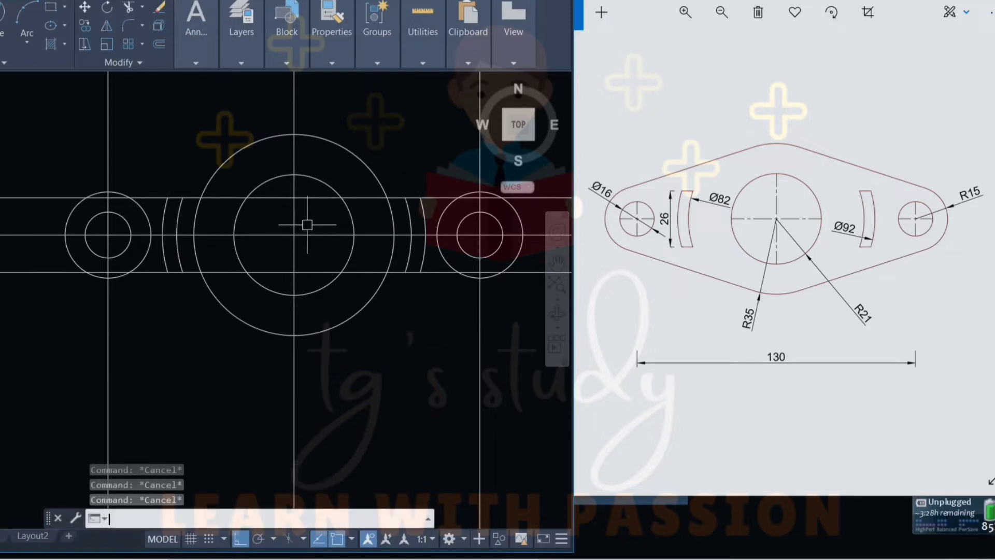
key(Return)
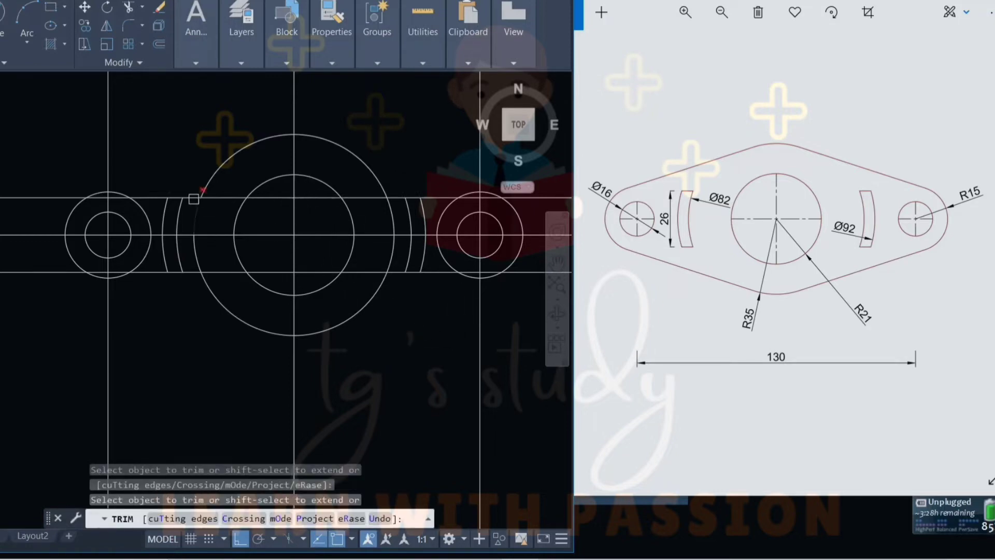
scroll(193, 198, up, 4)
click(187, 197)
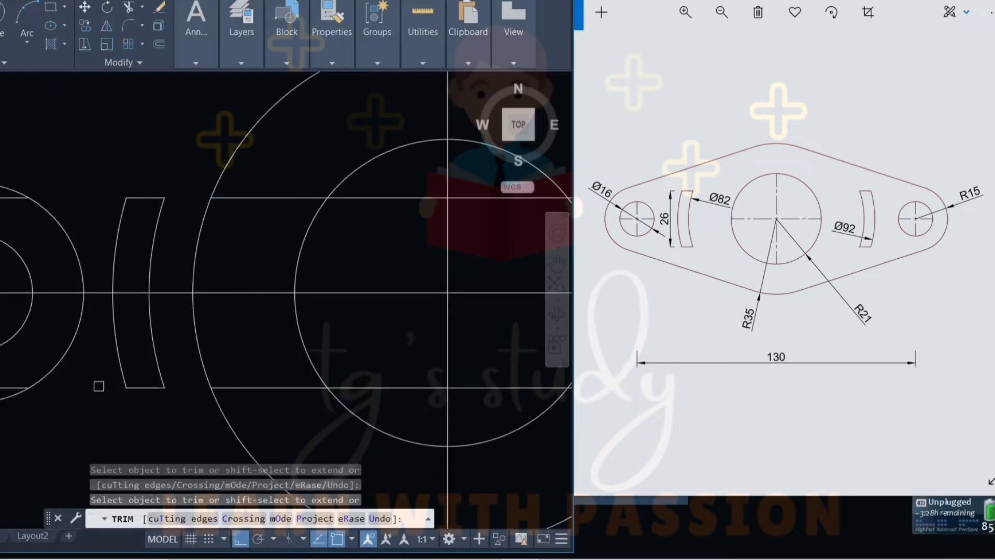
scroll(421, 397, down, 3)
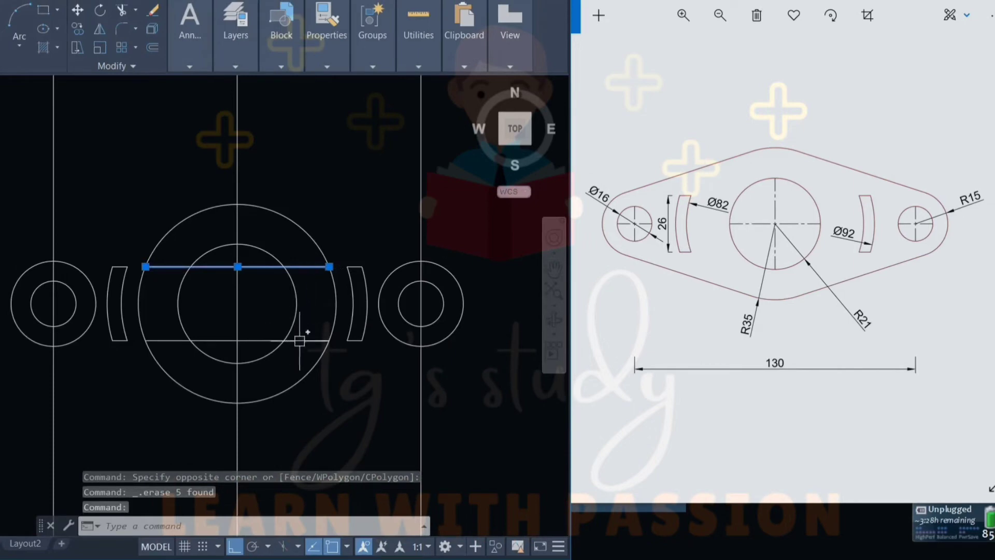
- Delete the offset lines and the three vertical centre lines, leaving only circles and slots
click(300, 341)
key(Delete)
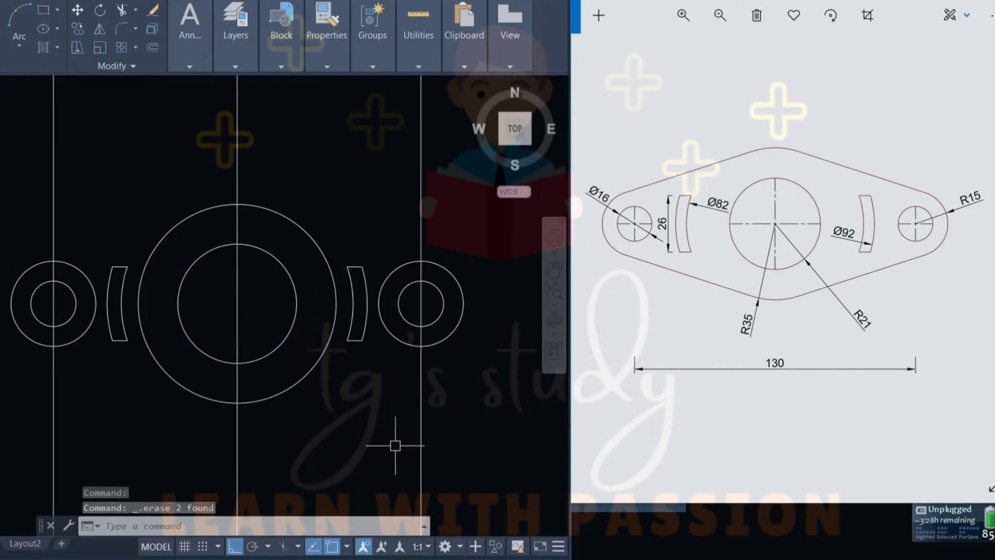
click(420, 173)
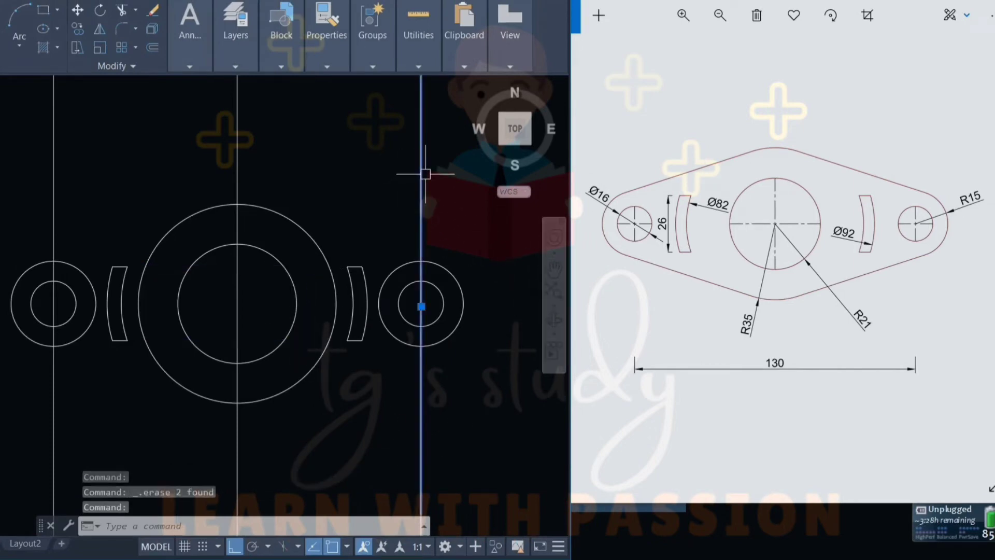
click(238, 133)
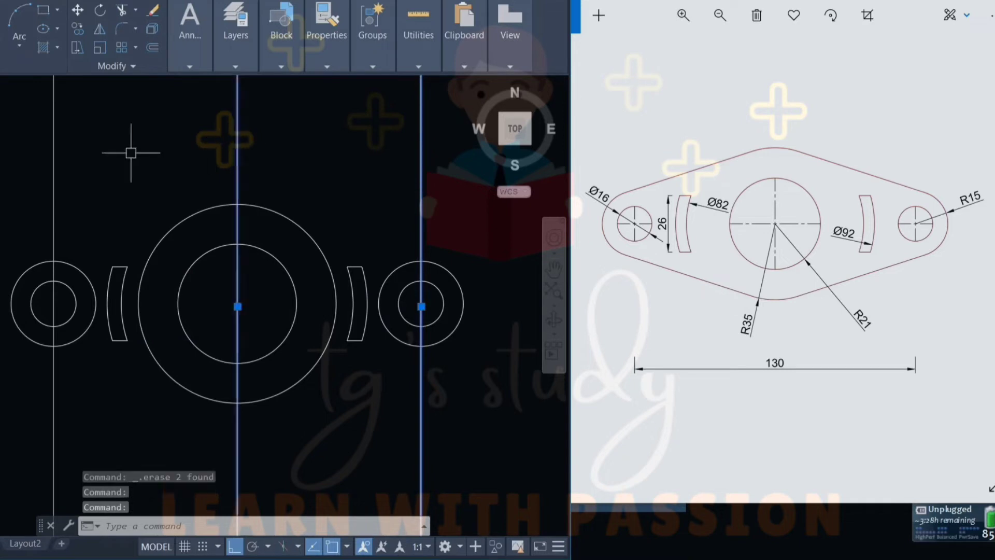
click(54, 181)
key(Delete)
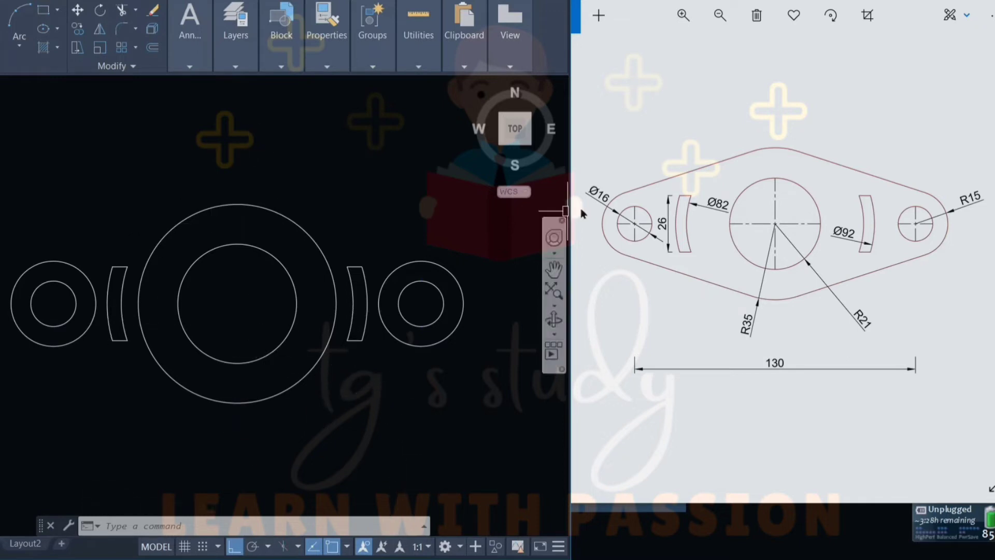
click(27, 270)
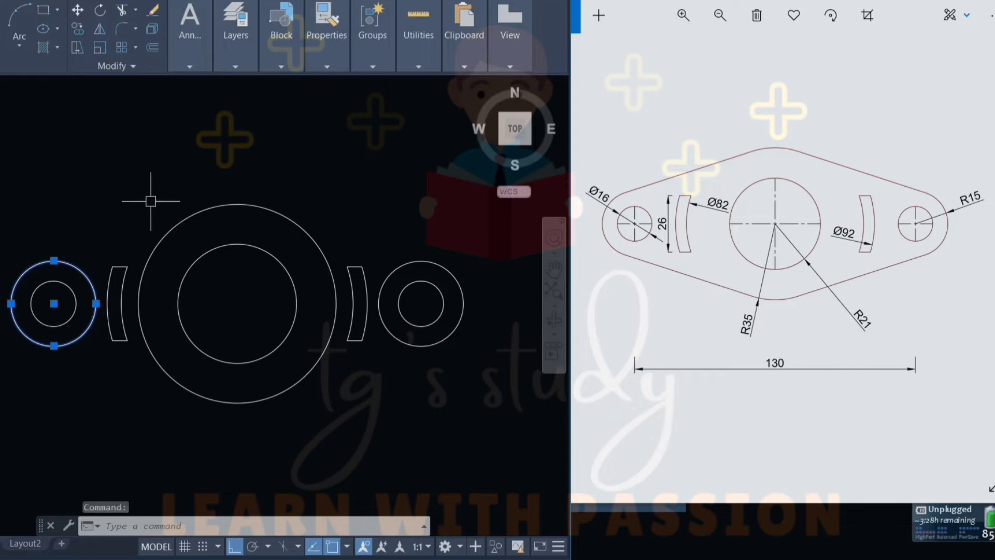
click(229, 204)
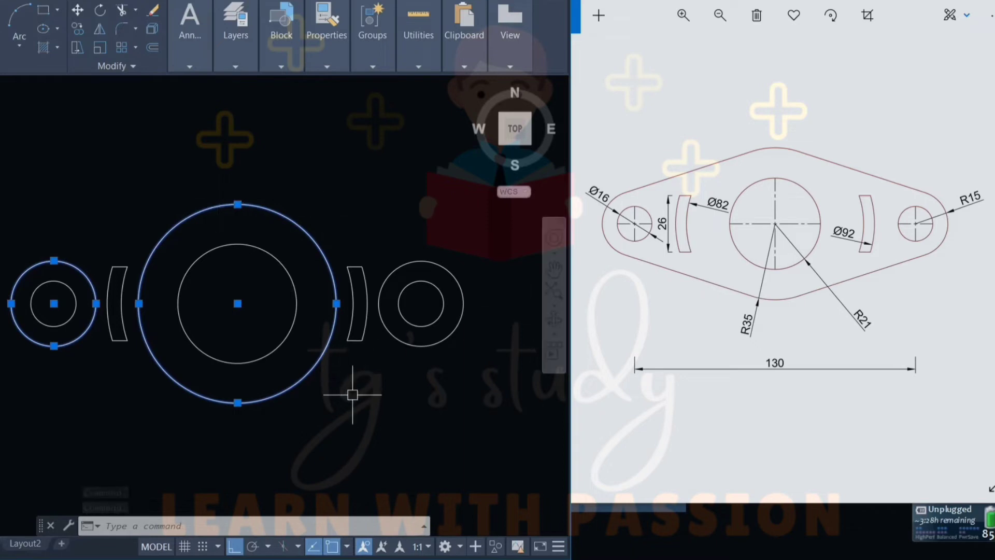
key(Escape)
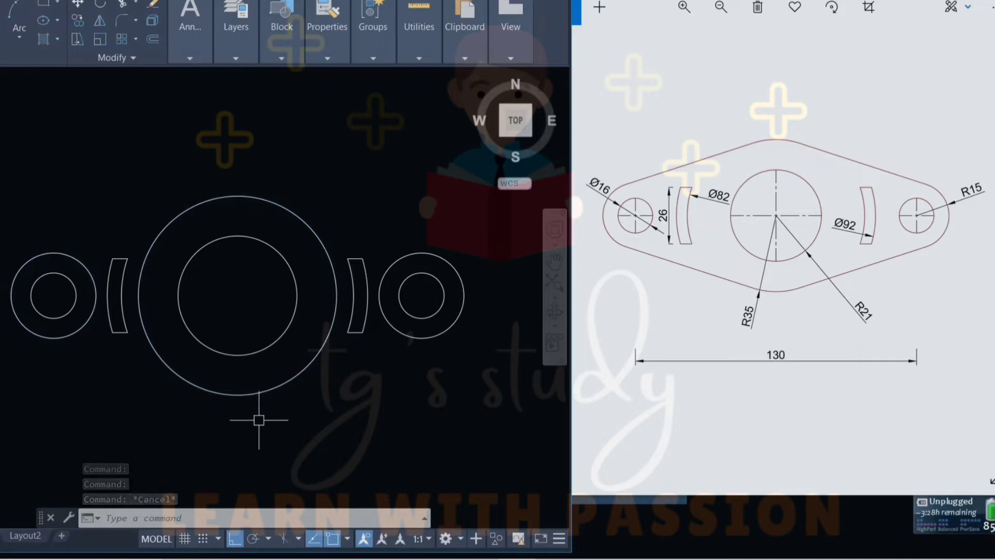
- With Ortho off, draw an upper tangent line from the left end circle to the large central circle
text(l)
key(Return)
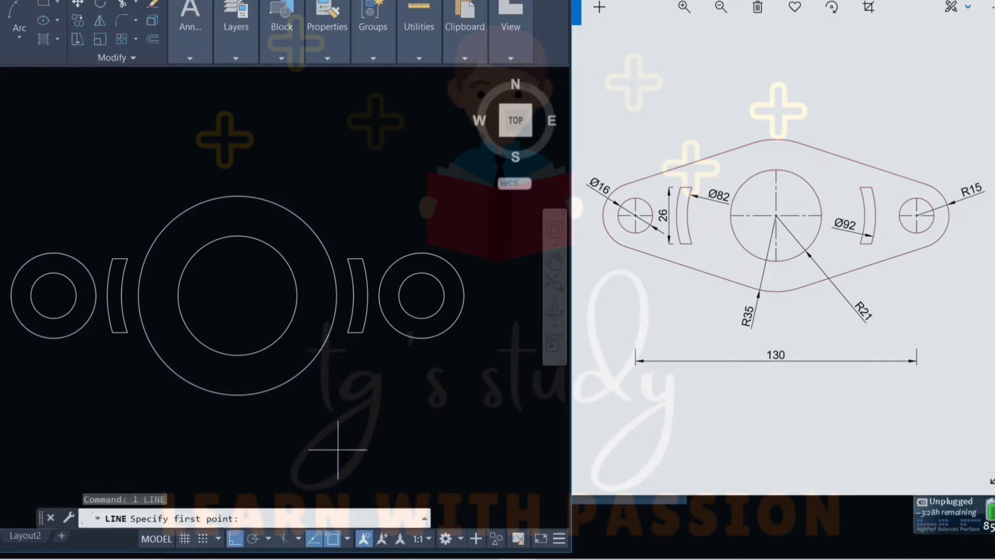
click(234, 538)
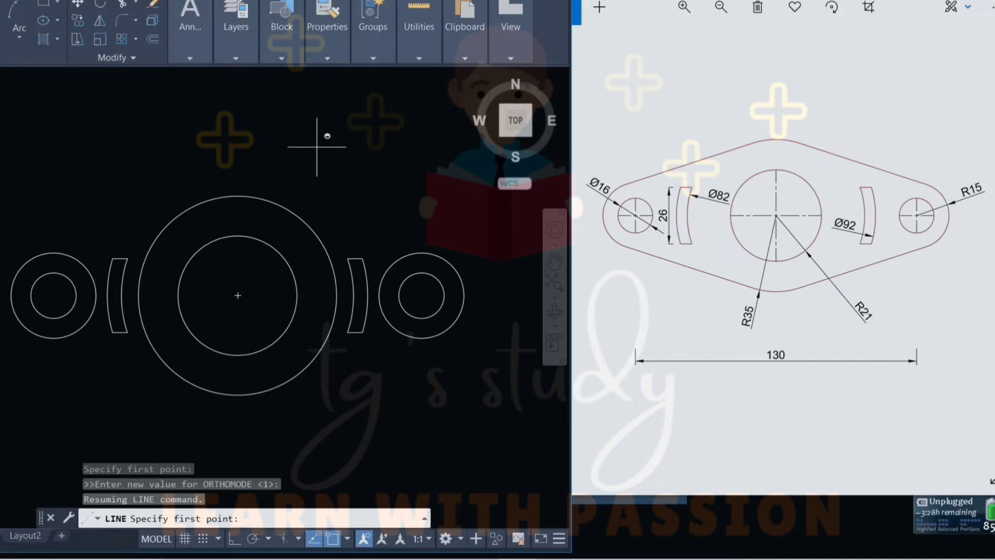
shift+right_click(326, 161)
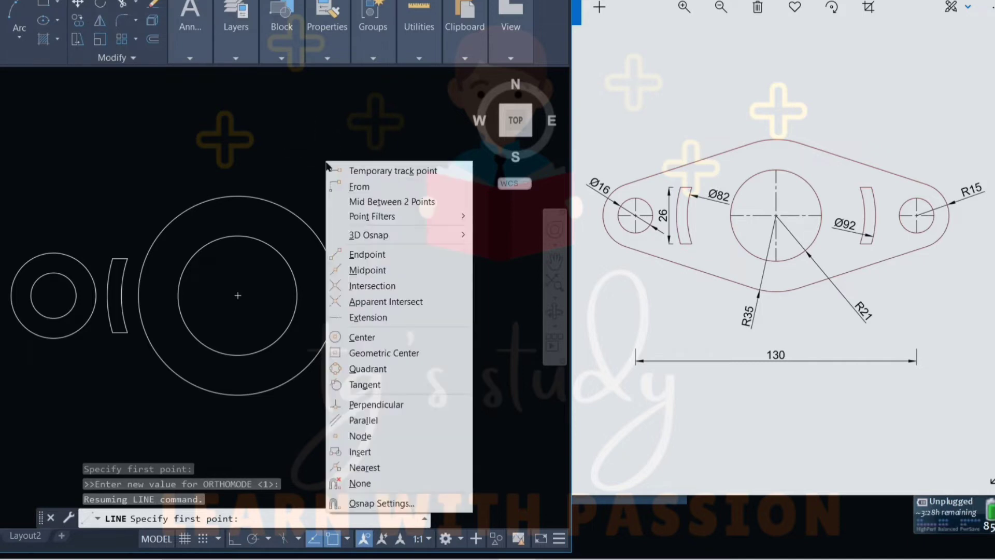
click(378, 384)
click(20, 264)
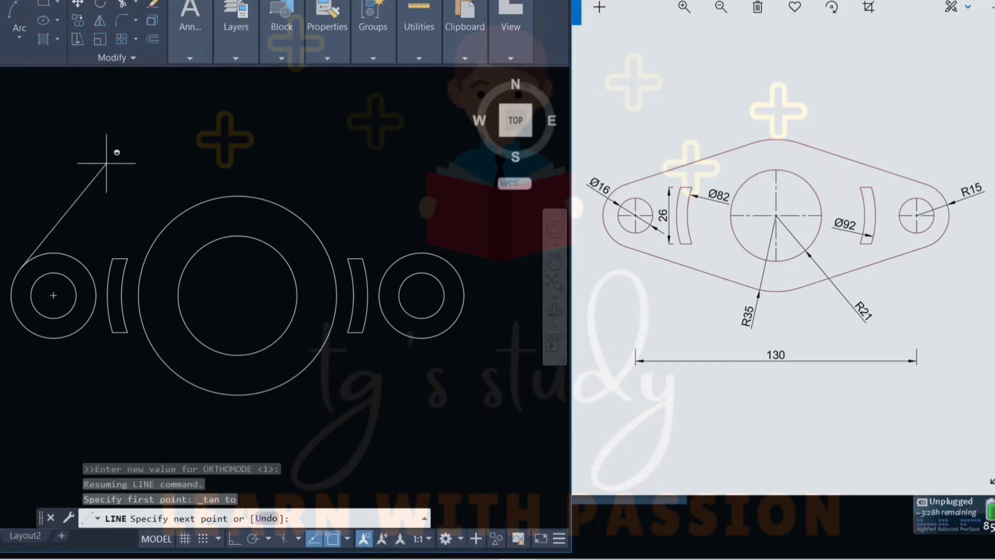
shift+right_click(116, 155)
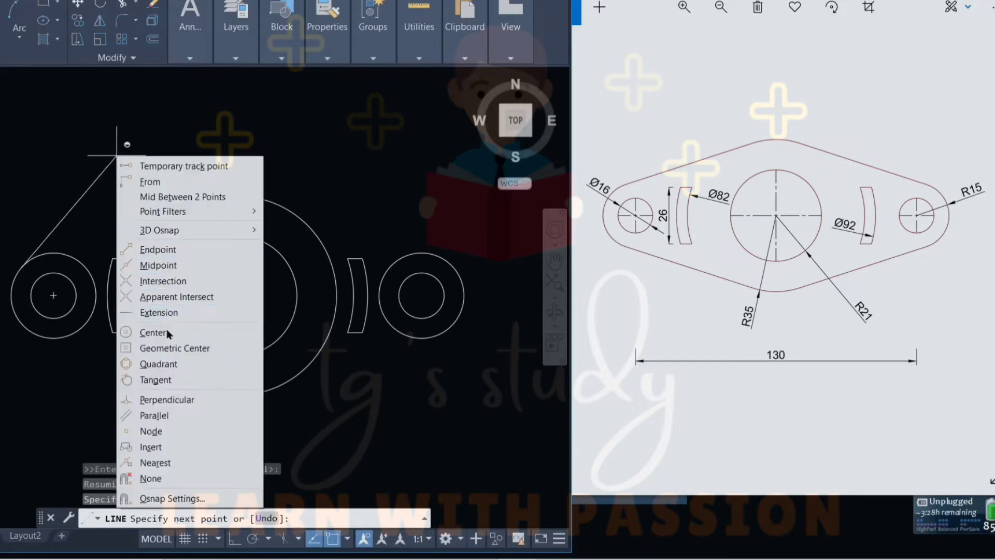
click(156, 380)
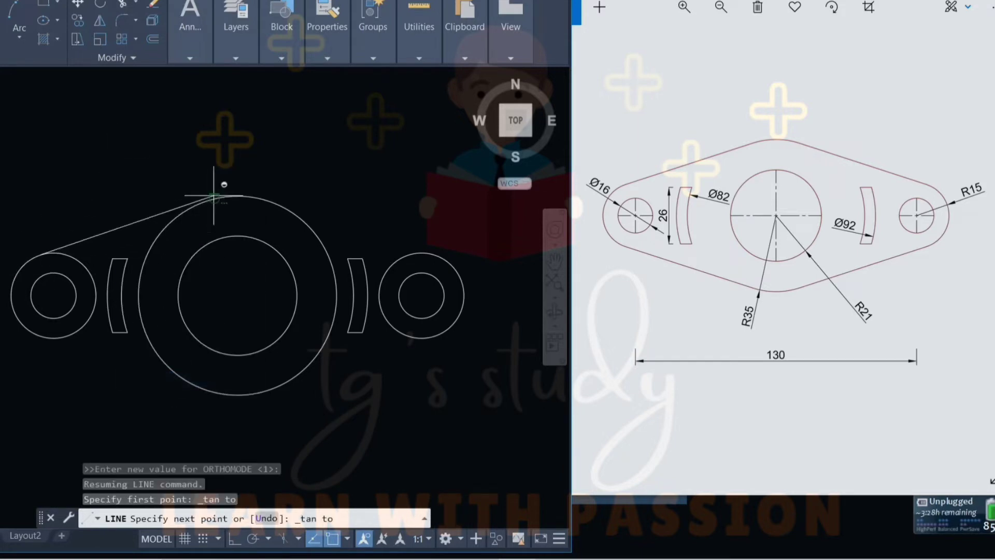
click(215, 190)
key(Escape)
key(Escape)
key(Escape)
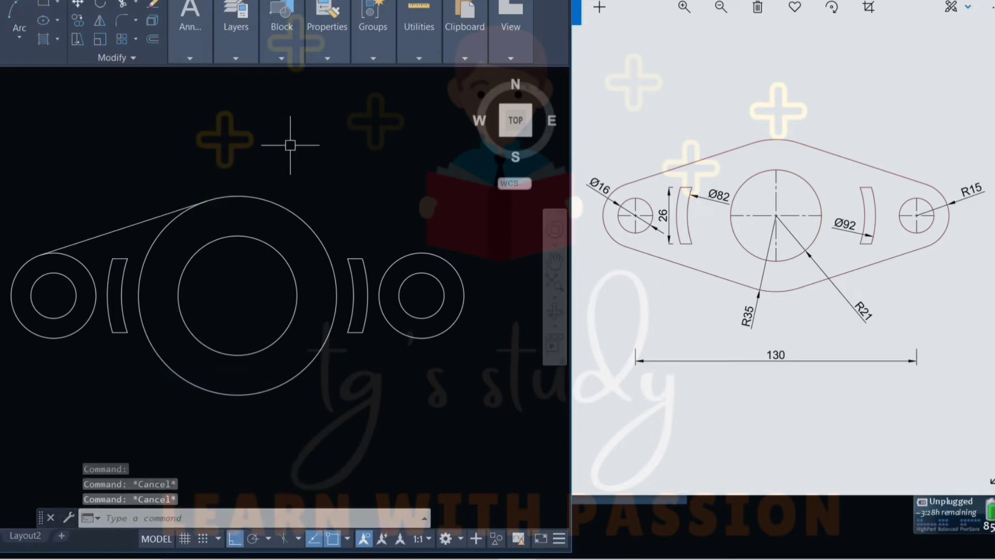
text(l)
- Draw the upper tangent line from the large circle to the top of the right end circle
key(Return)
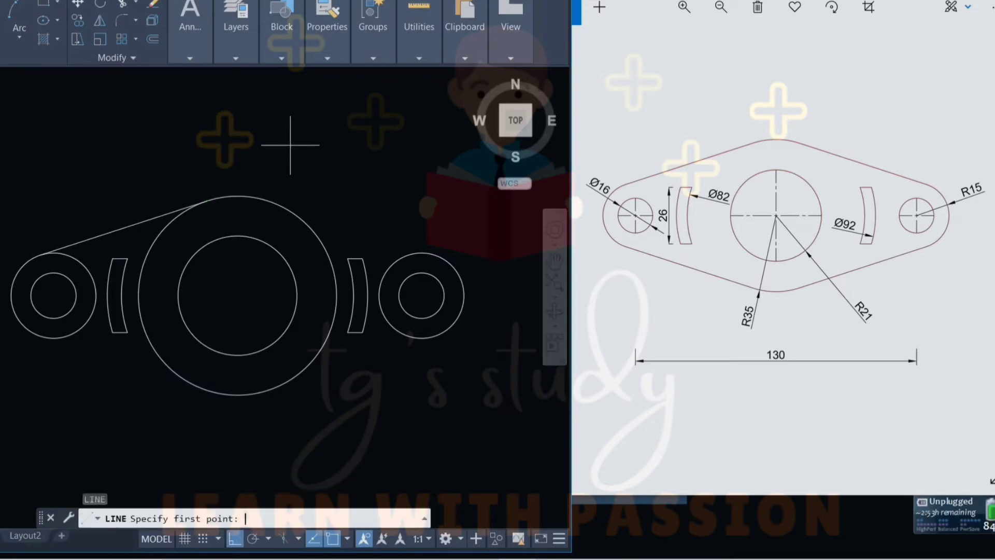
text(tan)
key(Return)
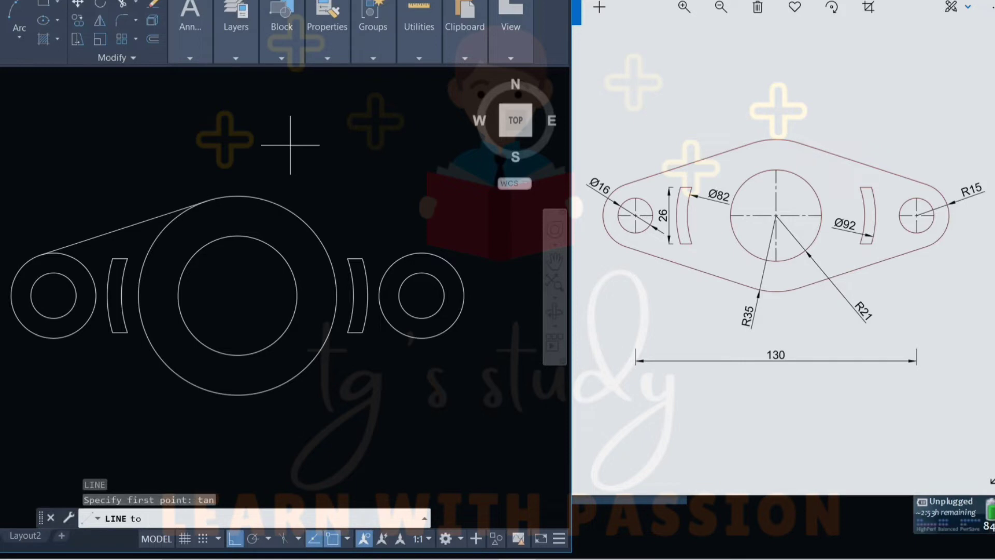
click(258, 199)
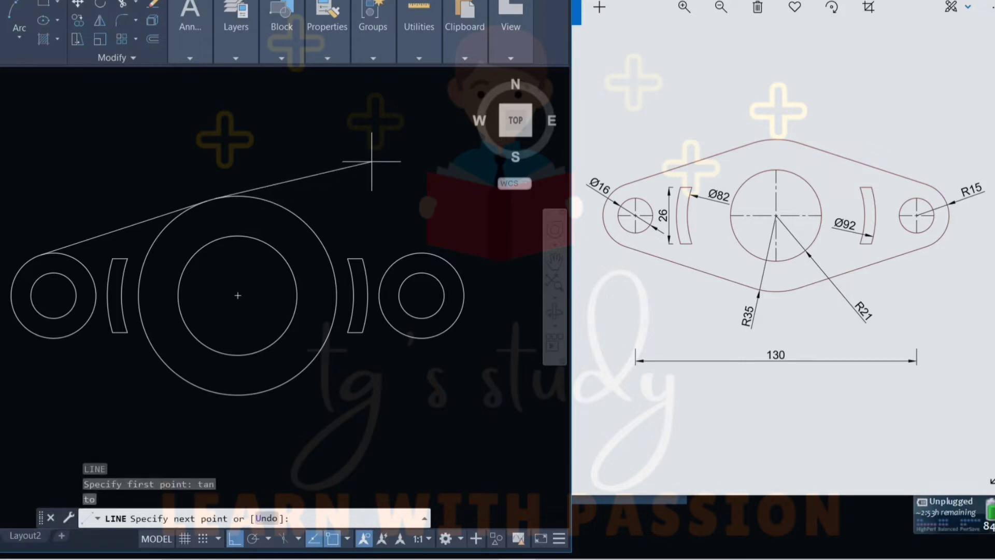
text(tan)
key(Return)
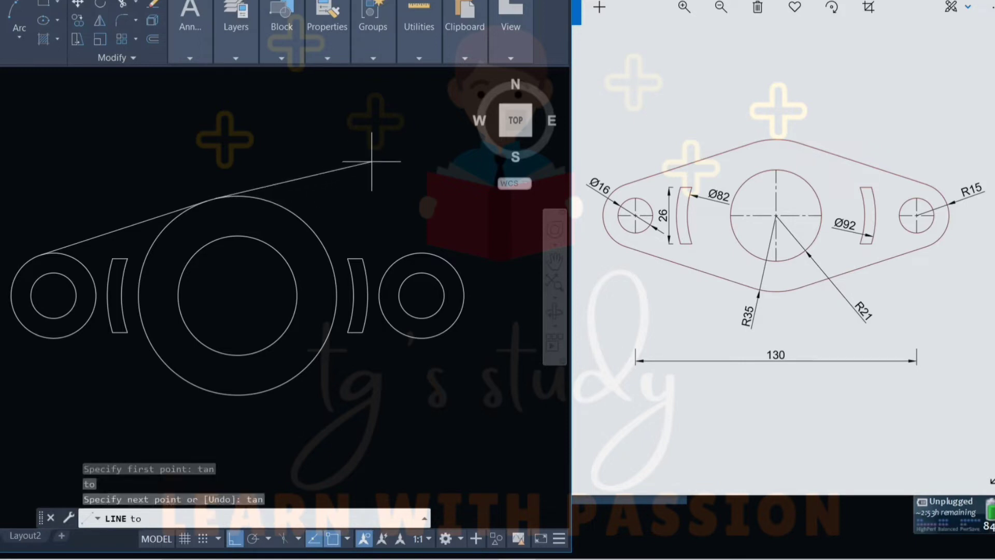
click(421, 254)
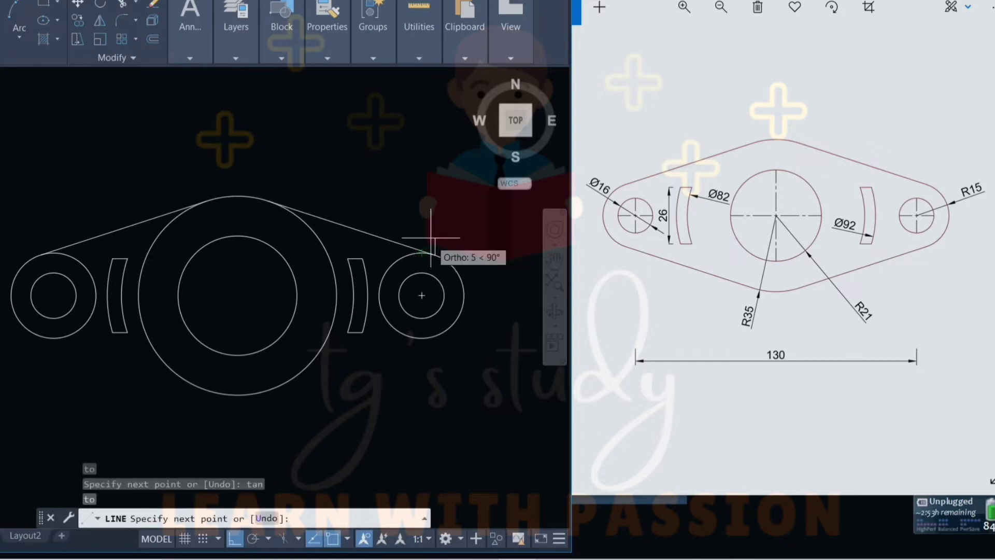
key(Escape)
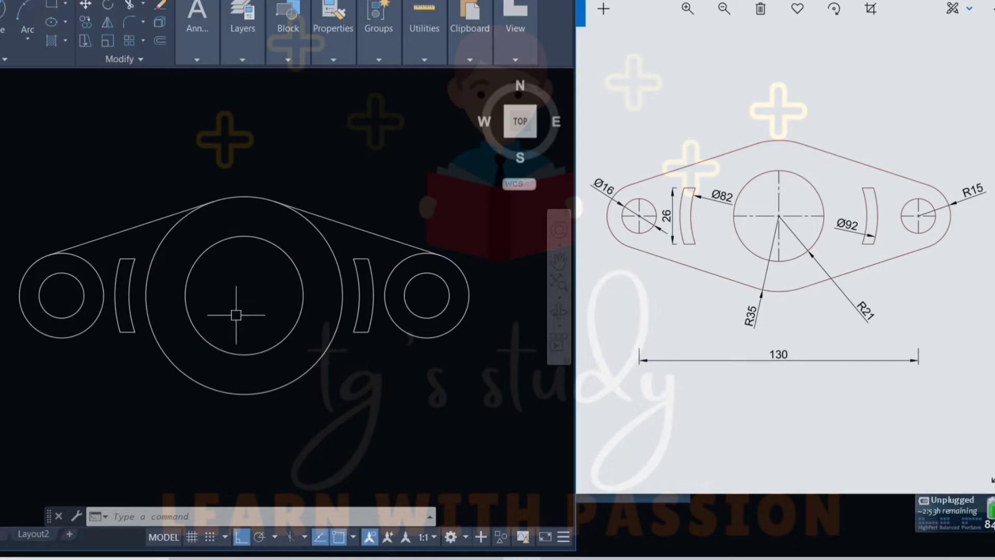
- Draw the lower tangent line from the left end circle to the bottom of the large circle
key(Escape)
key(Escape)
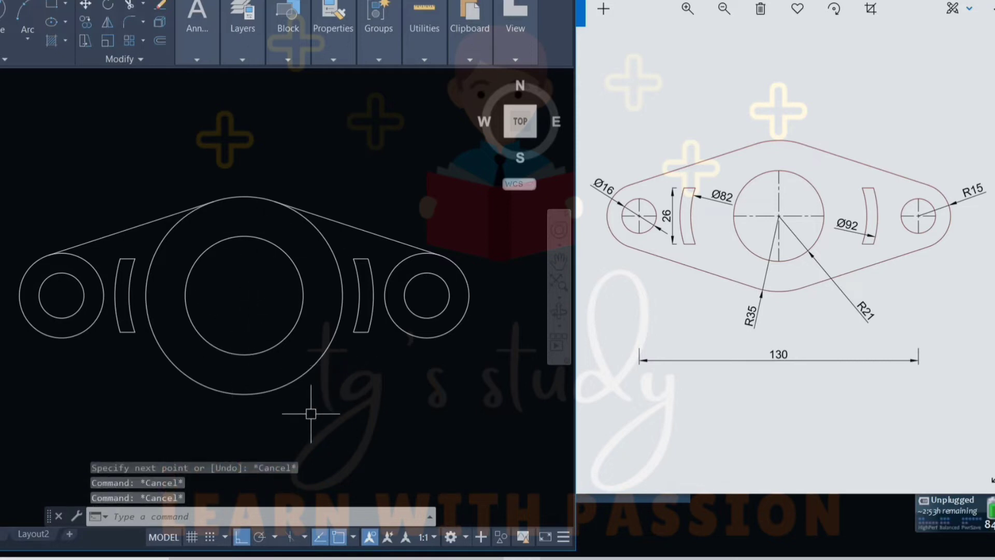
text(l)
key(Return)
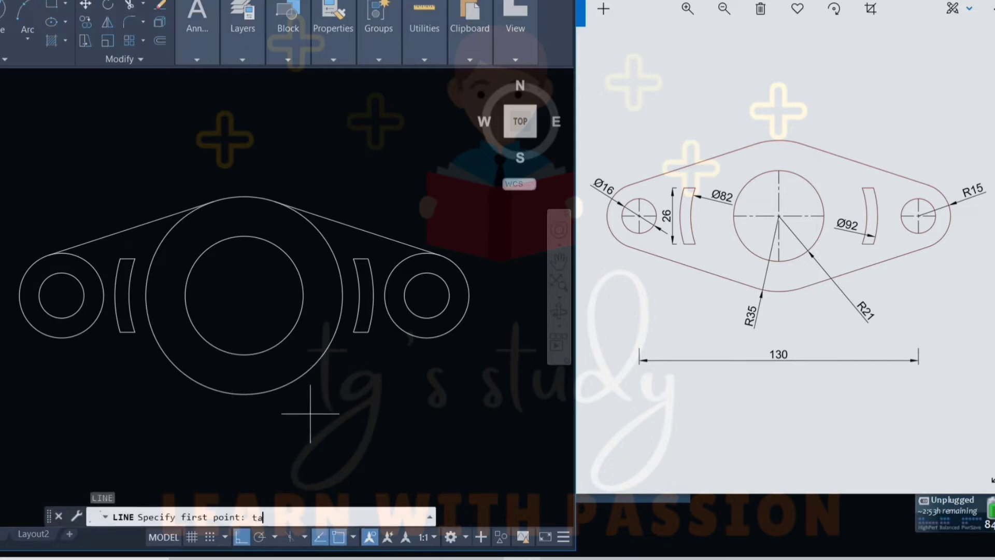
click(35, 331)
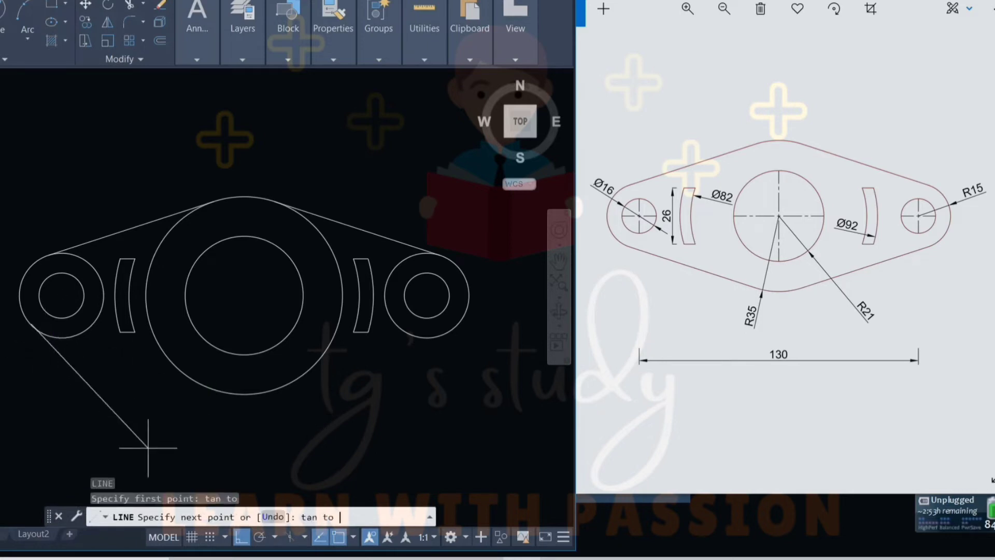
click(222, 391)
key(Escape)
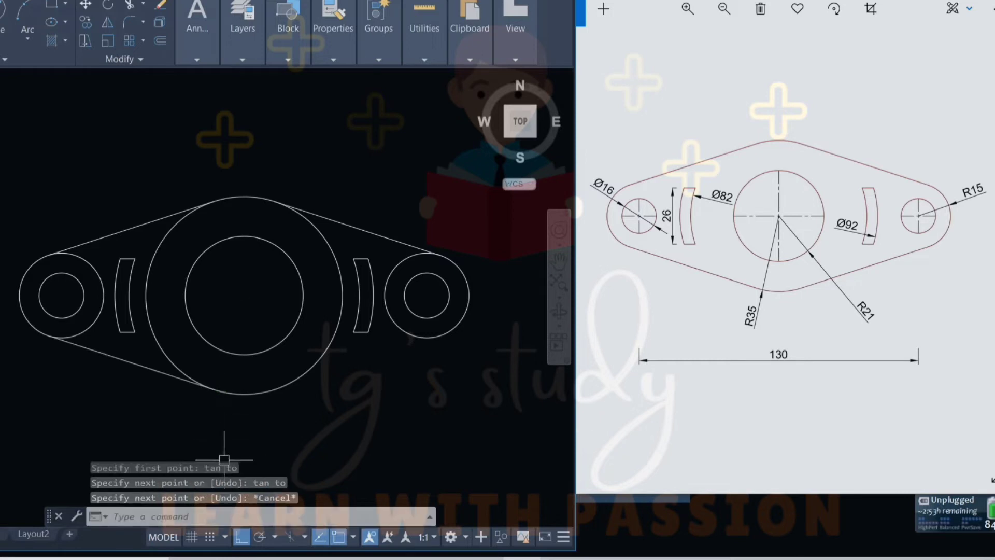
key(Escape)
key(Escape)
- Draw the lower tangent line from the bottom of the large circle to the right end circle
key(Return)
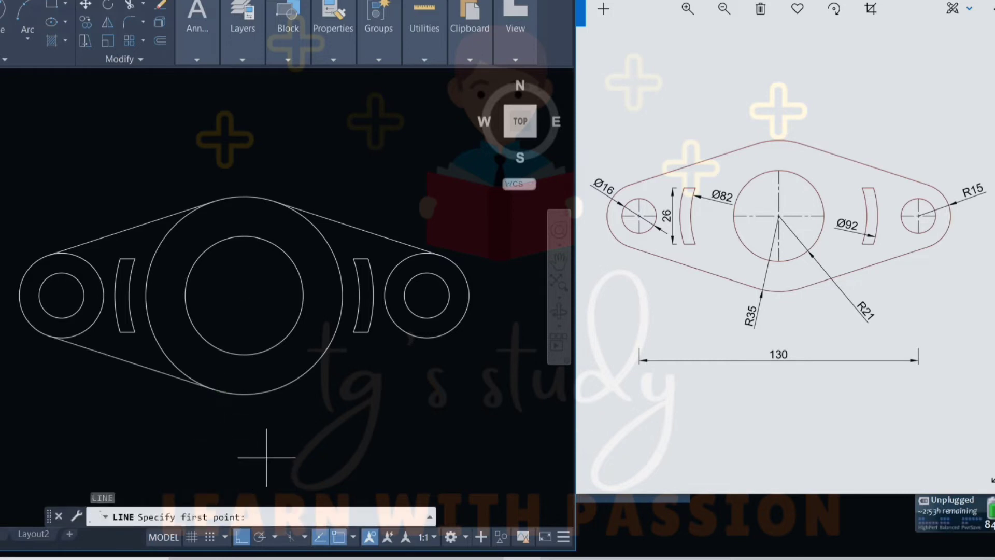
key(F8)
shift+right_click(7, 125)
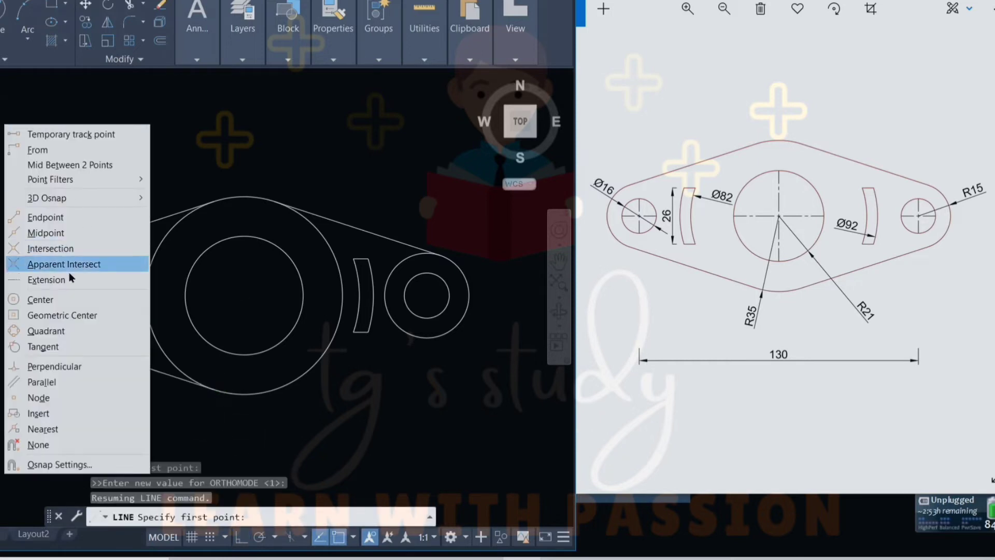
click(57, 346)
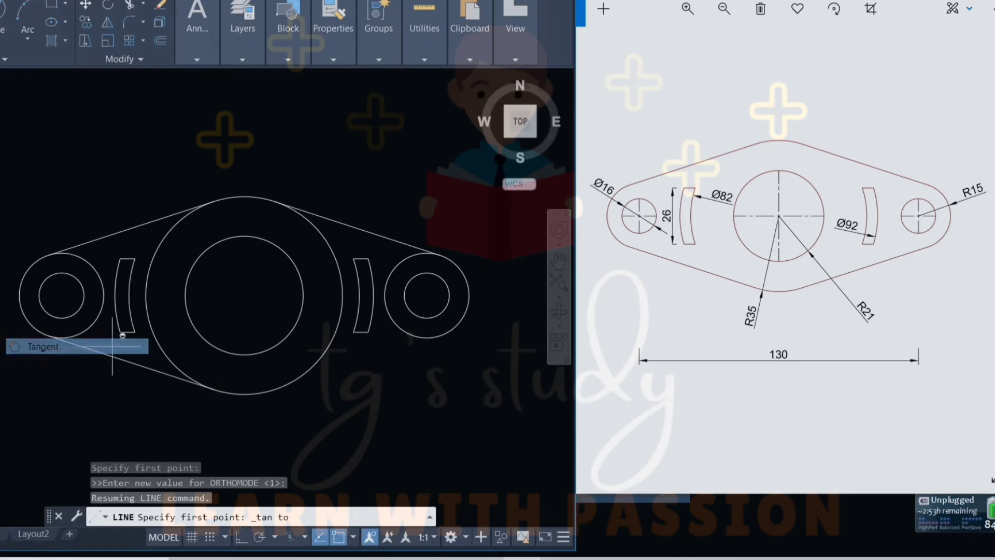
click(258, 394)
shift+right_click(369, 369)
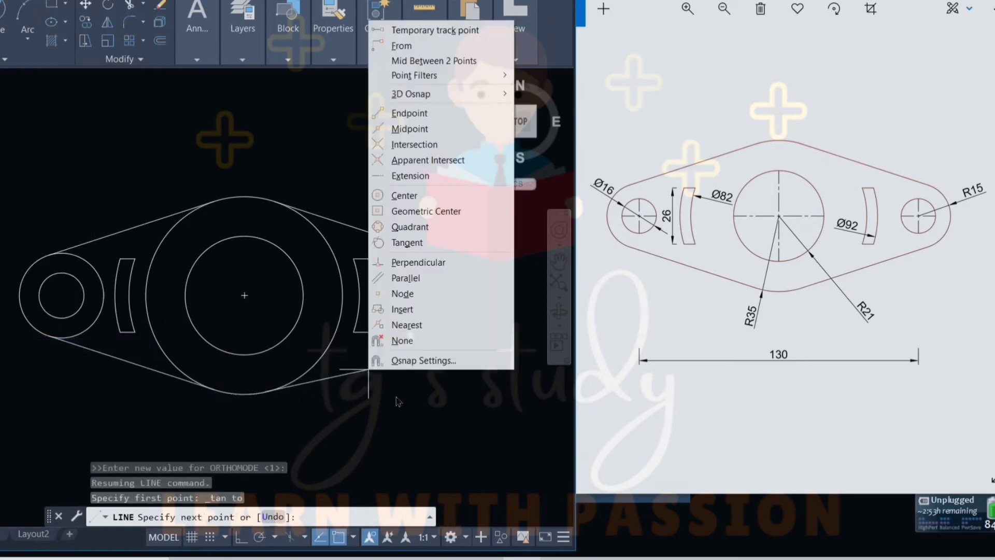
click(409, 242)
click(458, 325)
key(F8)
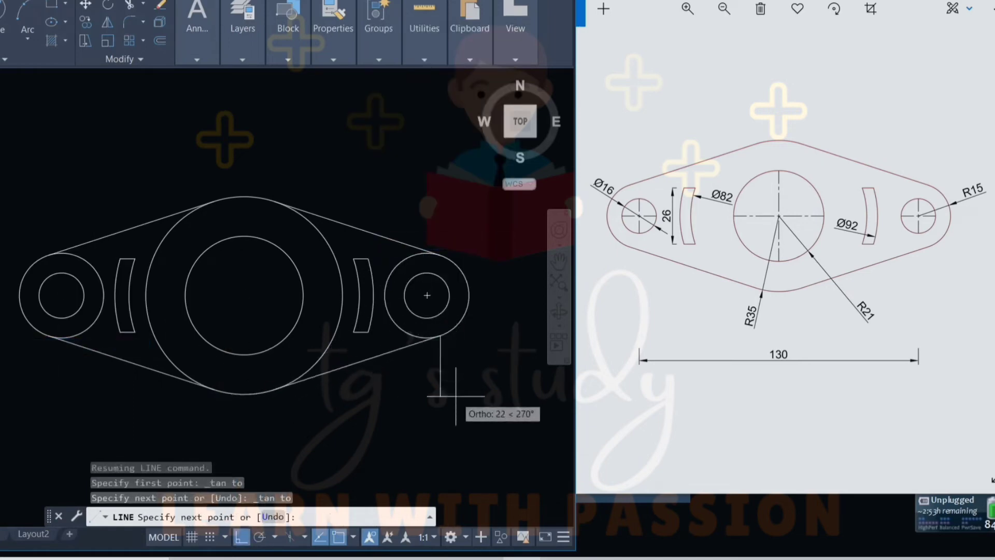
key(Escape)
key(Escape)
key(Escape)
text(t)
key(Return)
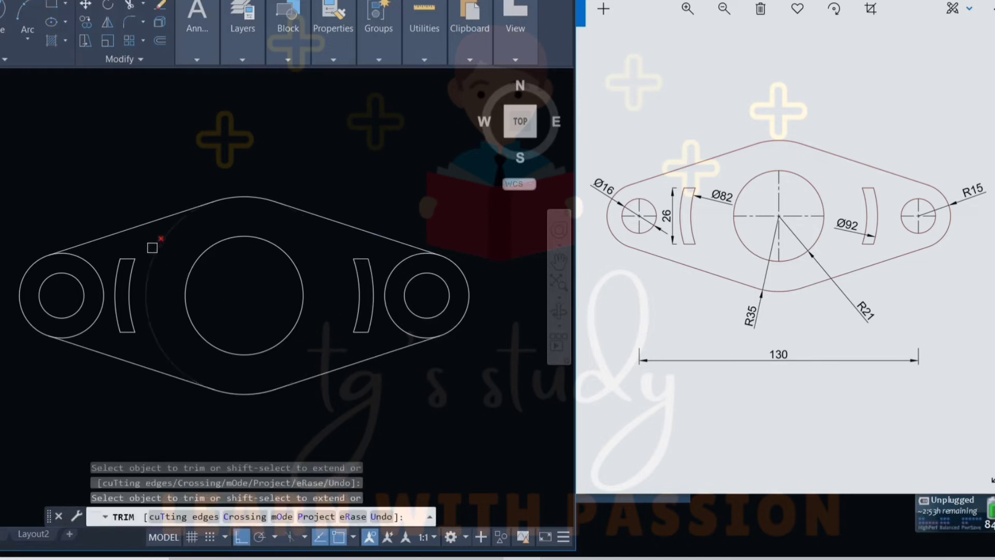
- Trim the excess inner arc away from the left end circle
click(103, 261)
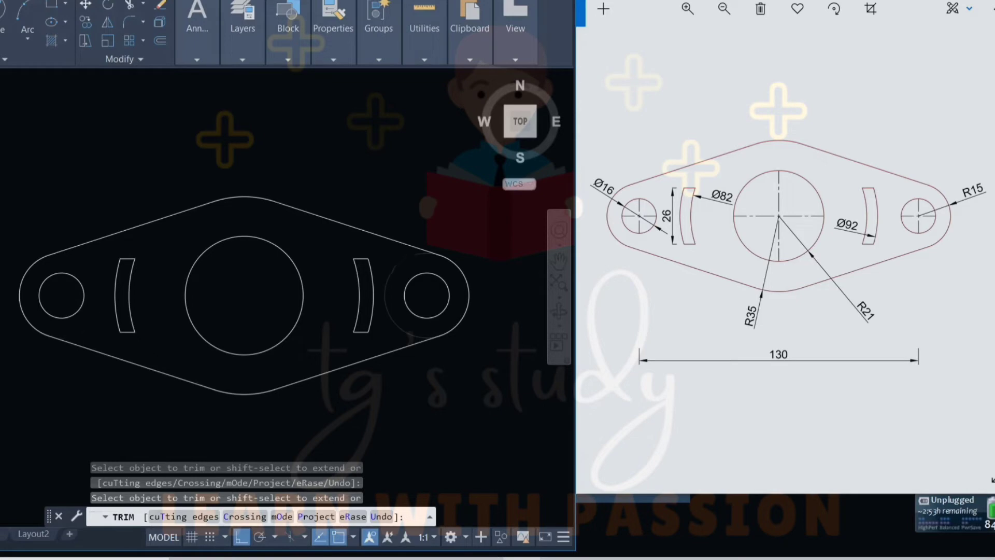
key(Escape)
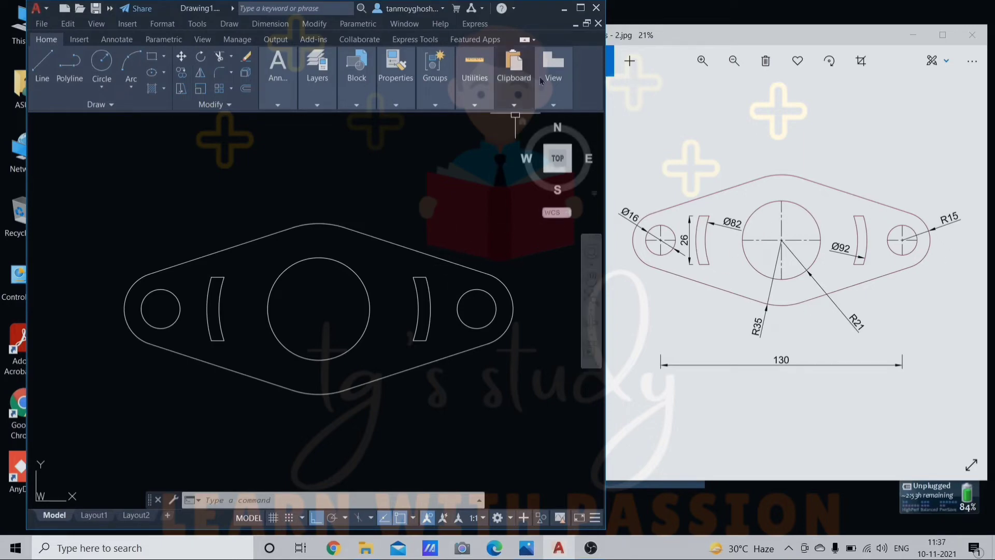
- Maximize the window, colour the whole plate yellow (248,215,49), and erase the stray duplicate
click(580, 8)
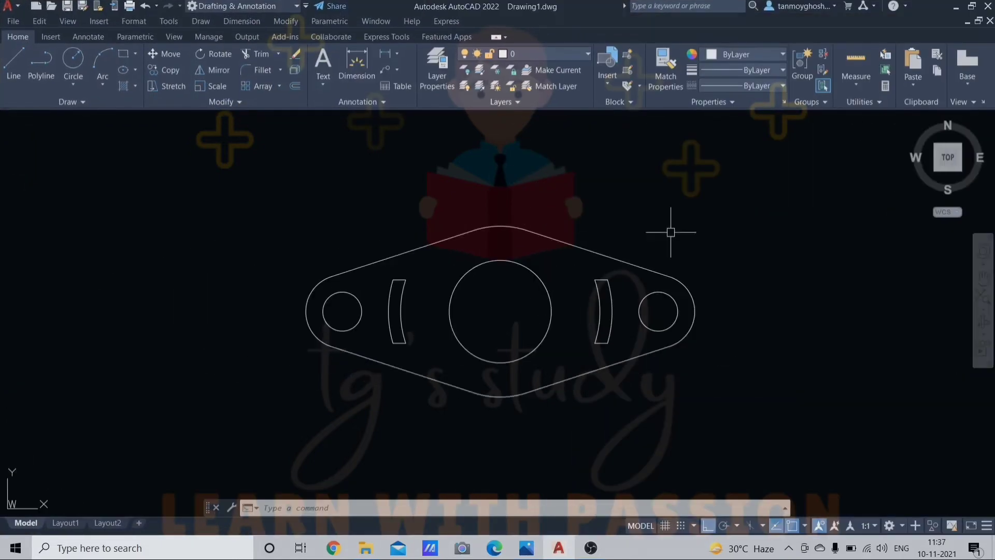
click(776, 173)
click(239, 456)
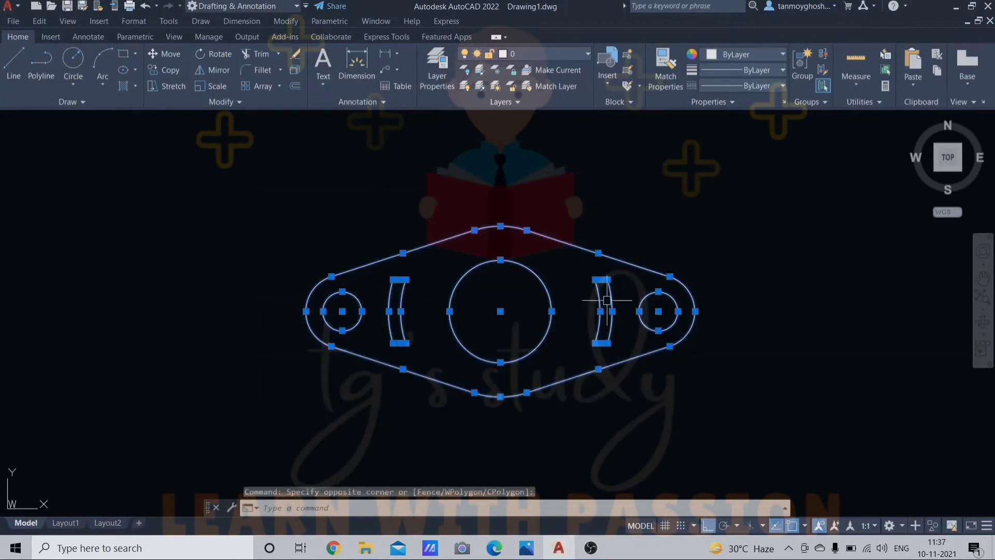
click(780, 52)
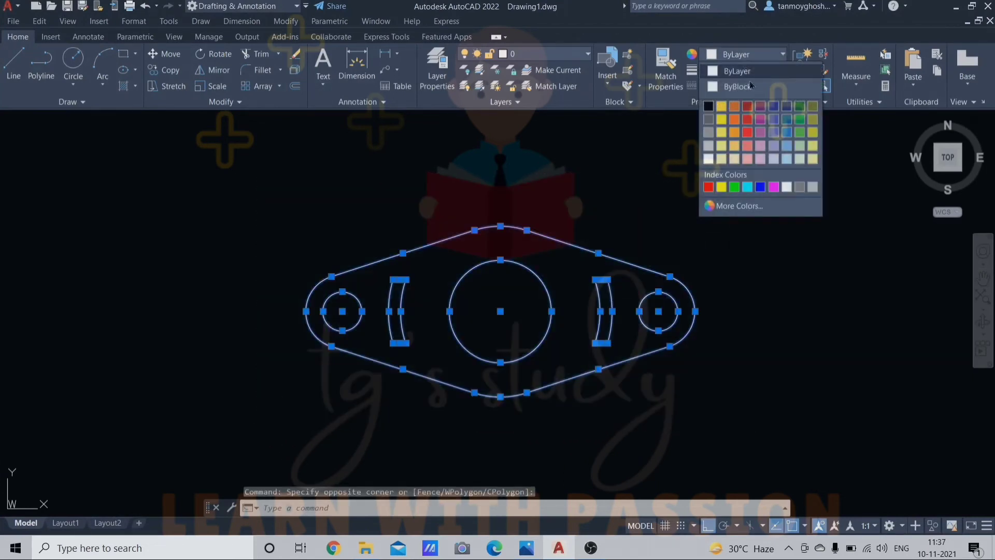
click(720, 107)
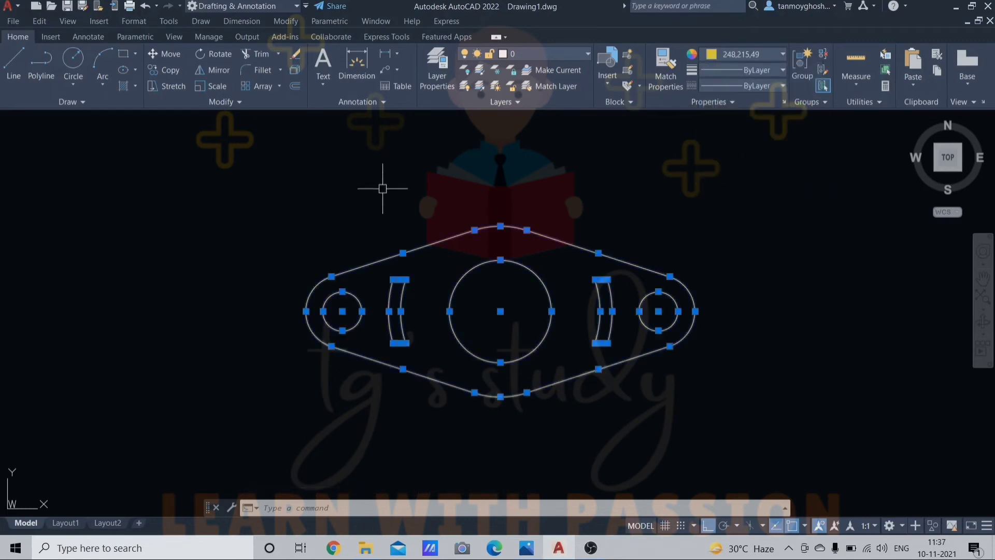
key(Escape)
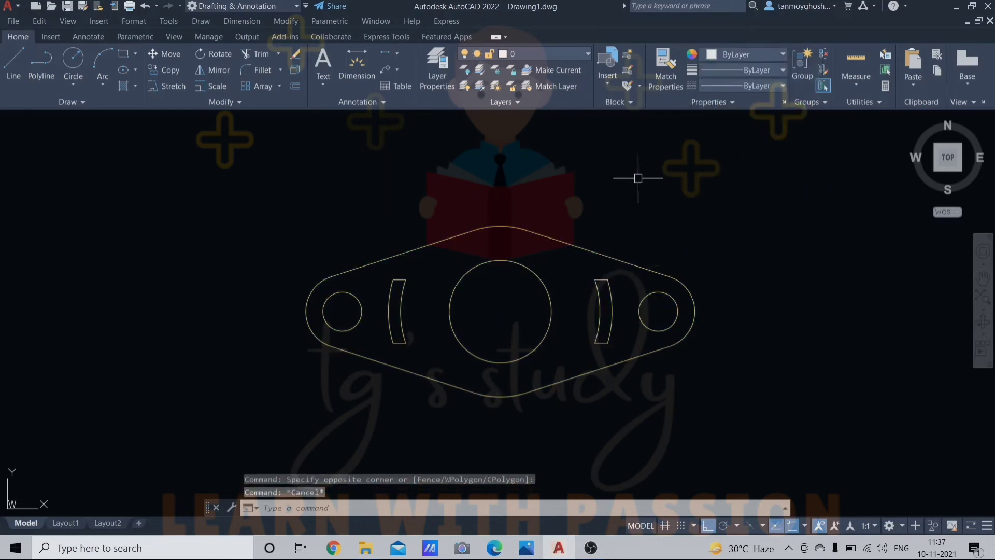
click(473, 353)
key(Delete)
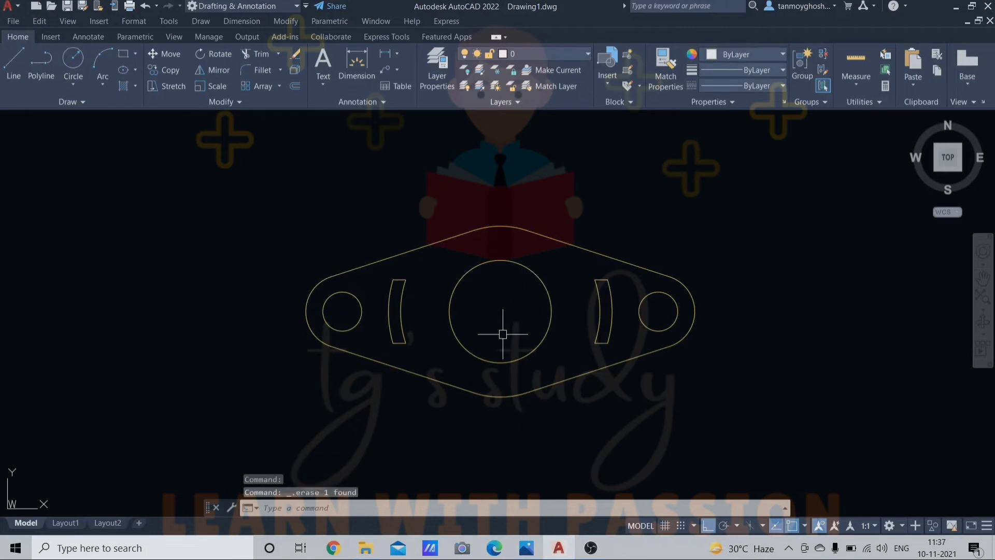
- Draw crossing vertical and horizontal centre lines through the large central circle
text(l)
key(Return)
click(500, 243)
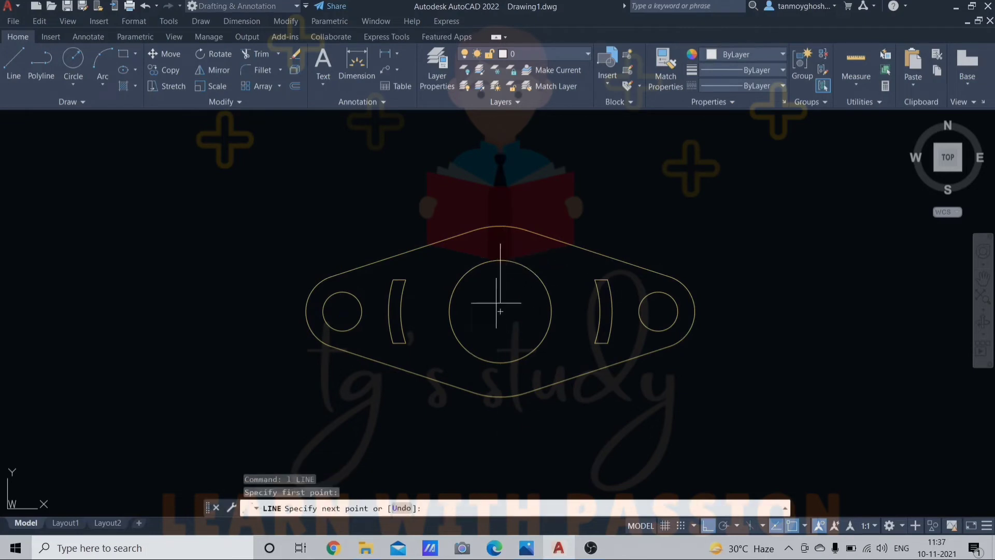
click(500, 379)
key(Return)
key(Return)
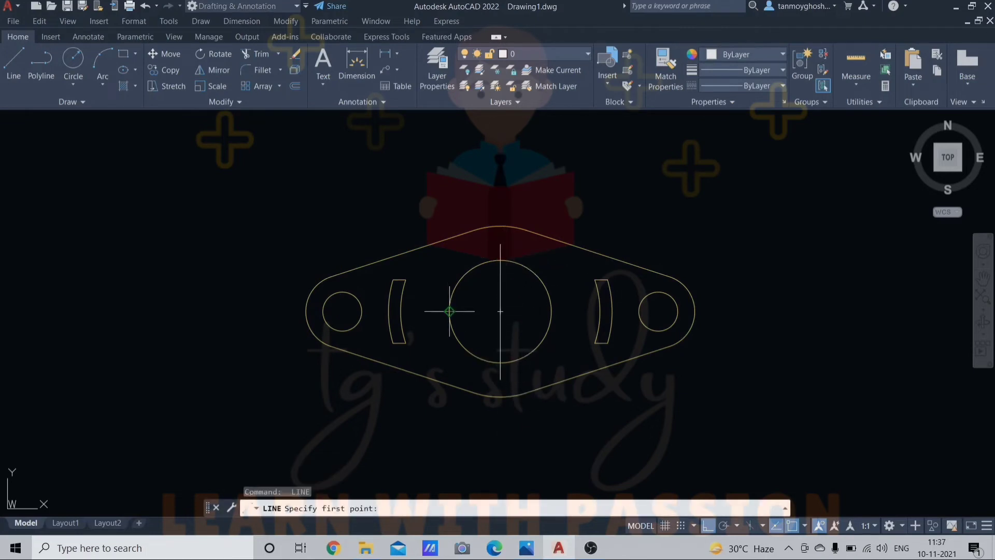
click(424, 310)
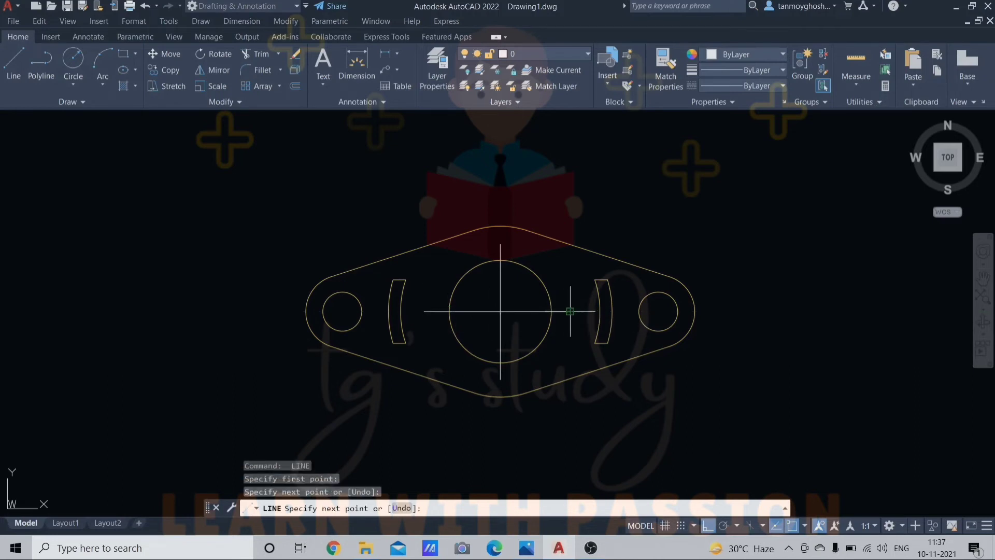
click(570, 311)
key(Return)
key(Return)
- Draw a horizontal centre line through the right hole and begin its vertical one
click(636, 311)
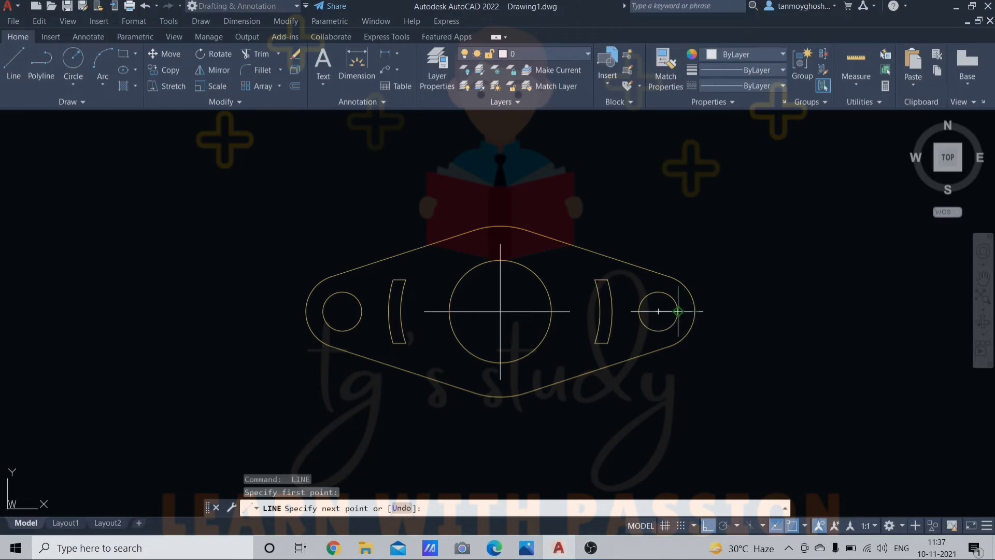
click(687, 312)
scroll(687, 312, up, 2)
key(Return)
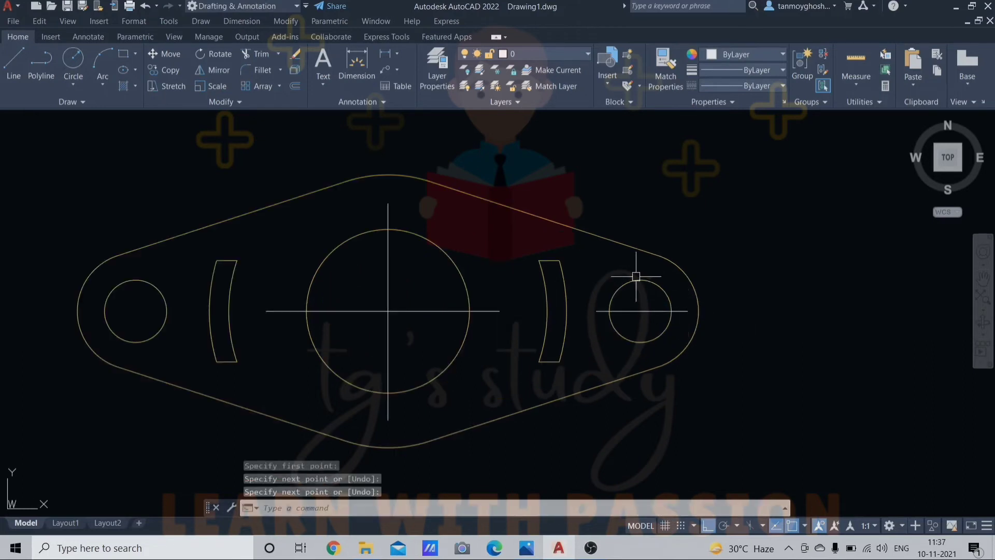
key(Return)
click(642, 310)
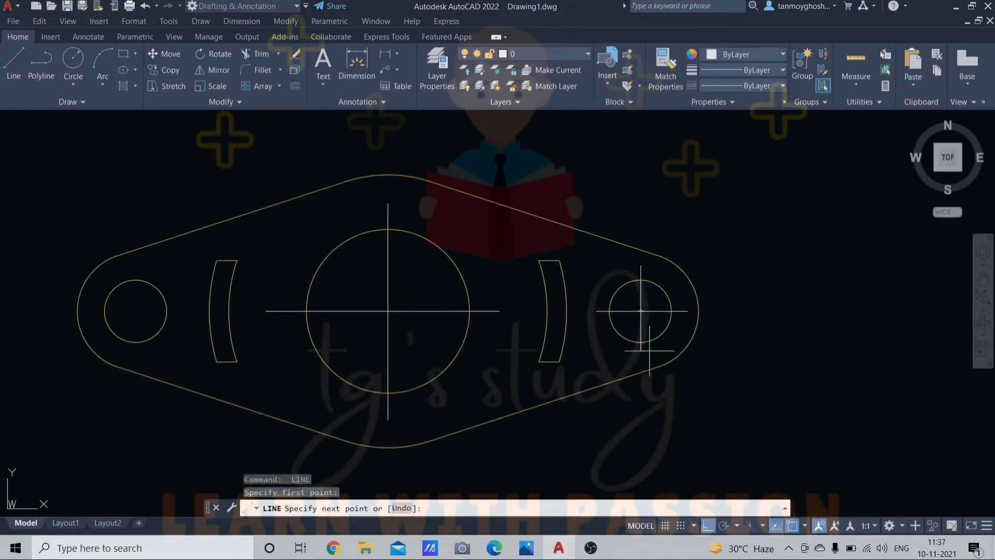
- Copy the right hole's crossed centre lines onto the left hole's centre
key(Escape)
scroll(640, 296, up, 2)
click(658, 297)
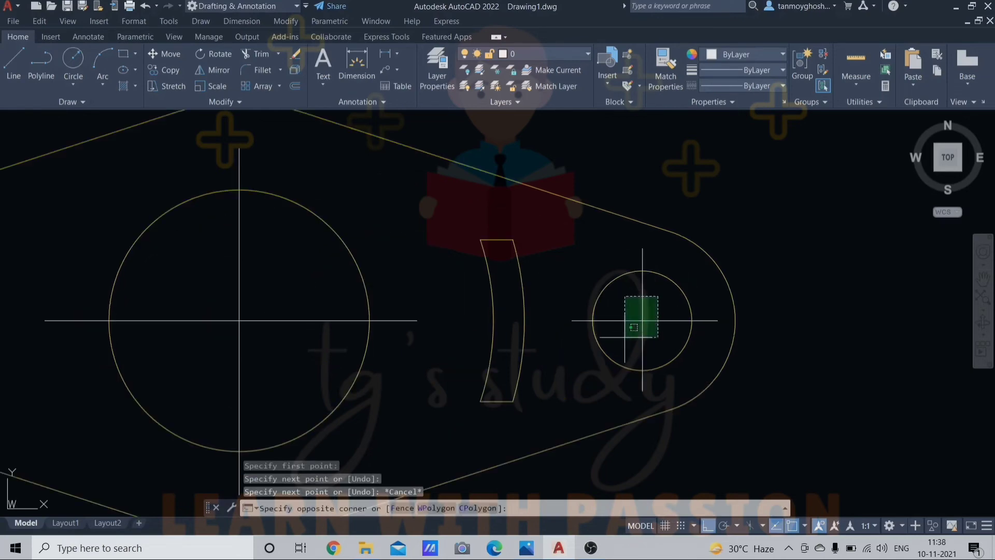
click(633, 327)
text(co)
key(Return)
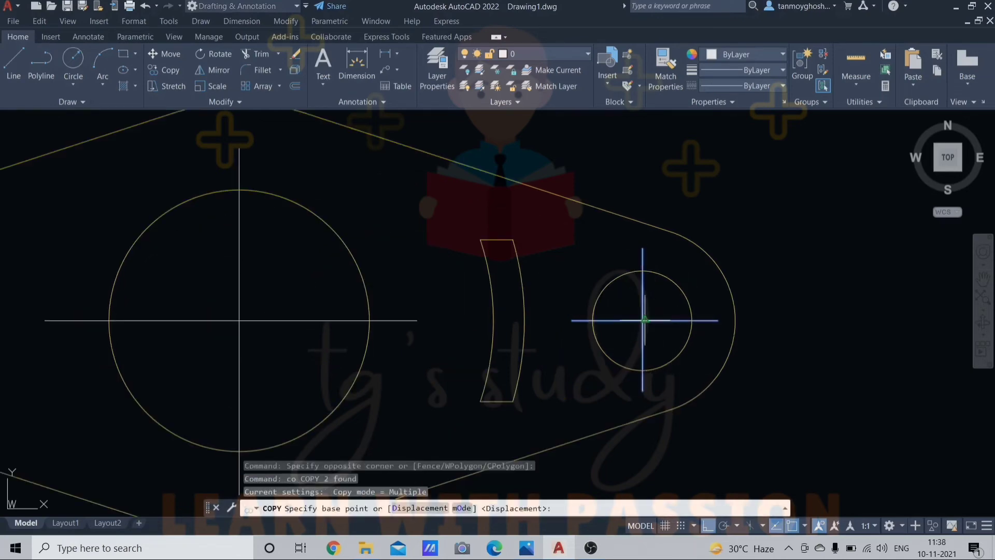
scroll(644, 320, up, 5)
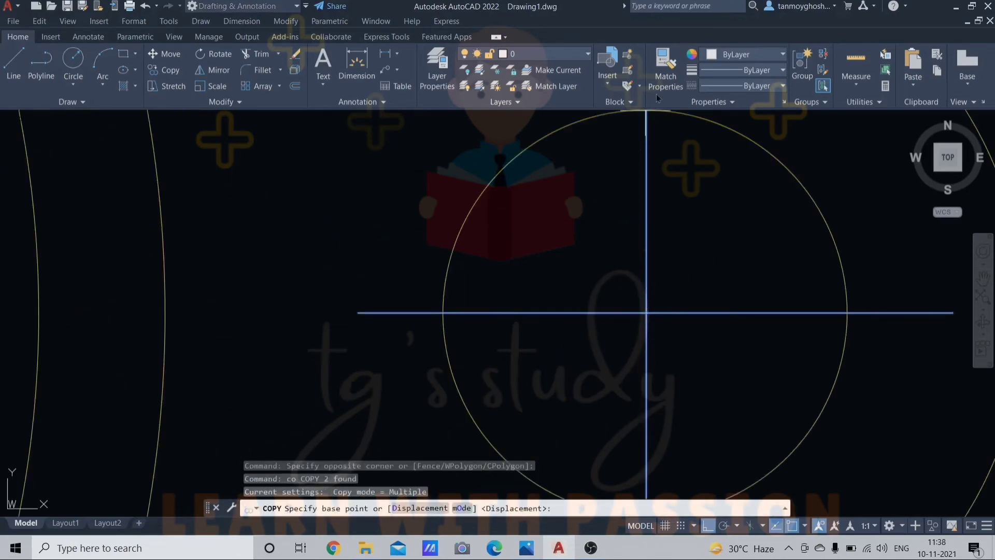
scroll(645, 175, down, 2)
click(645, 134)
scroll(645, 136, down, 5)
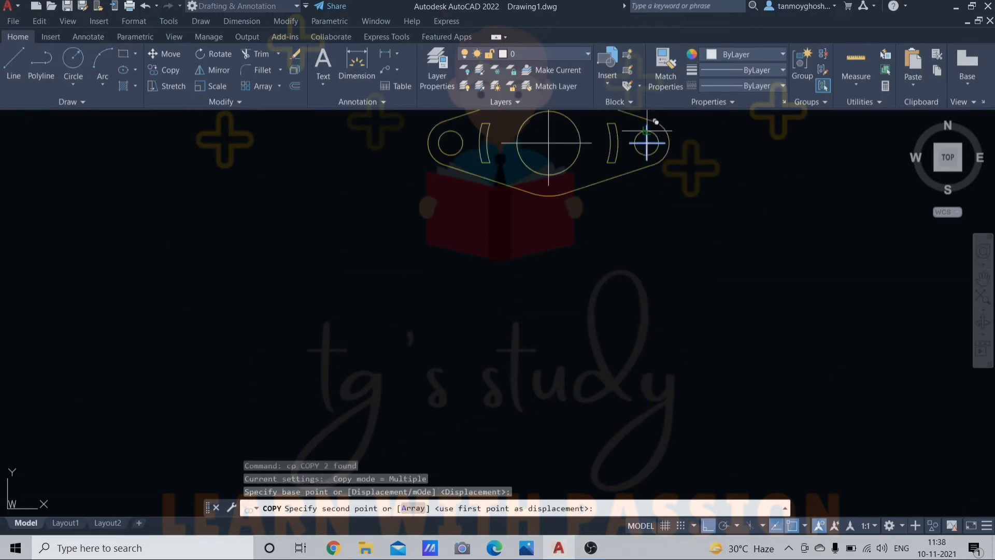
click(450, 131)
middle_drag(468, 270, 433, 355)
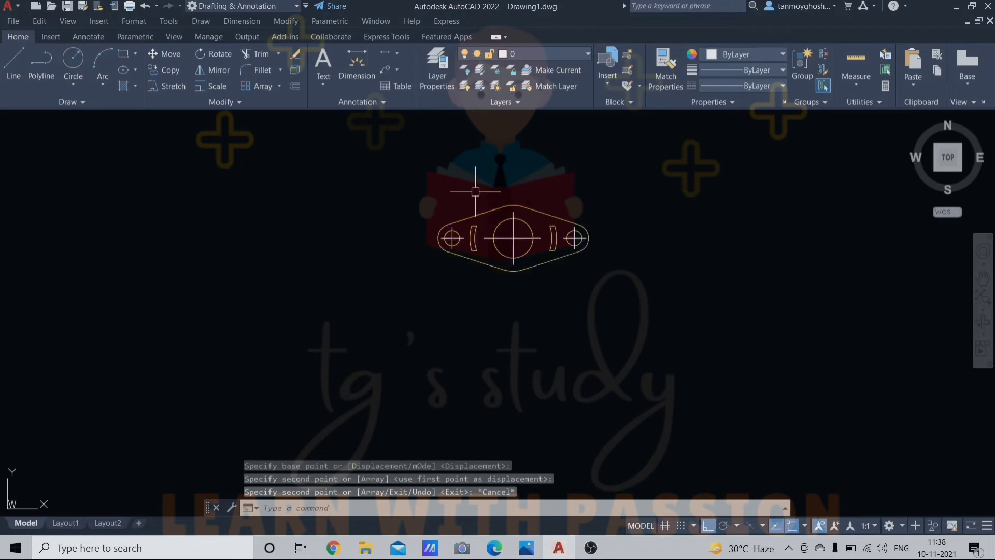
scroll(523, 291, up, 3)
middle_drag(547, 275, 540, 314)
scroll(529, 273, up, 2)
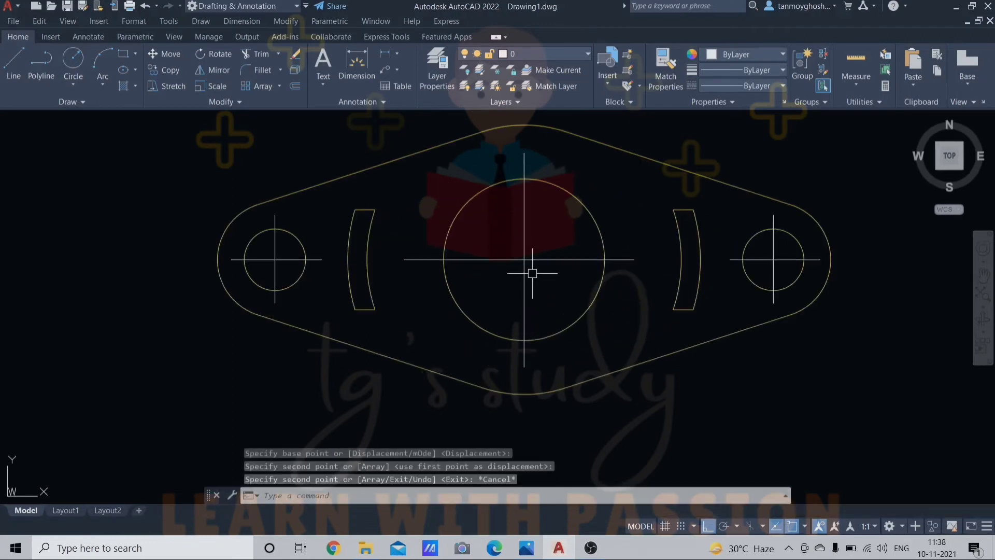
key(Escape)
key(Escape)
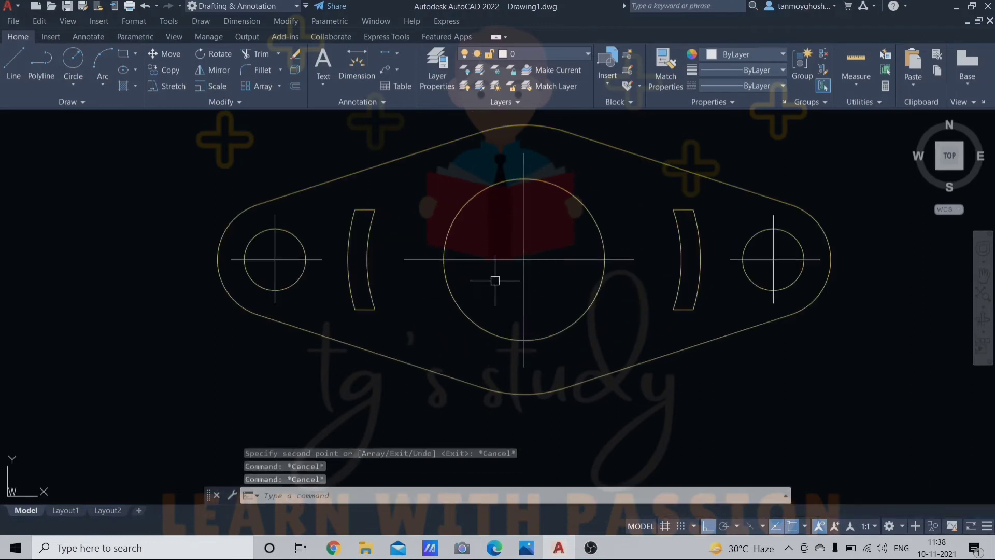
- Pan the view to bring the whole plate back to the centre
click(542, 231)
key(Escape)
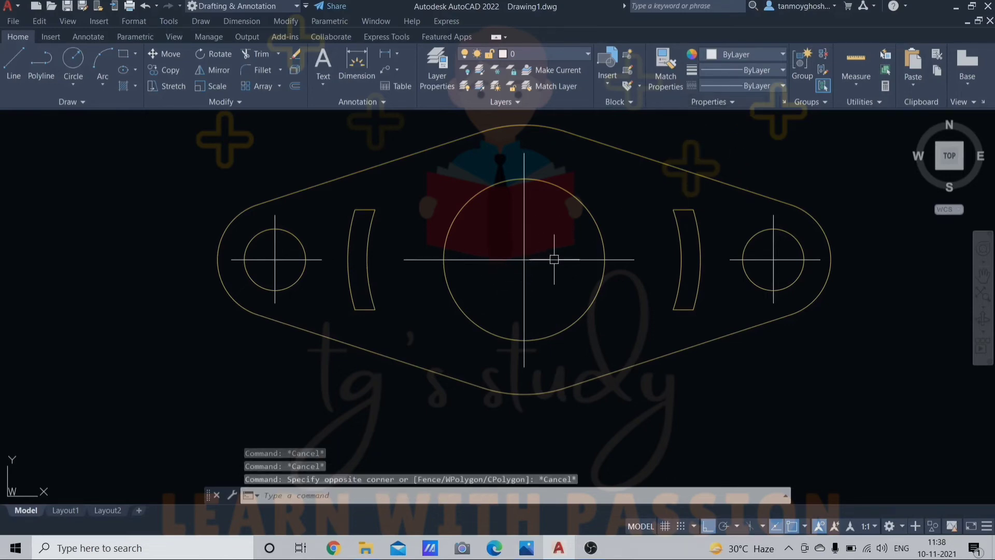
middle_drag(553, 259, 516, 289)
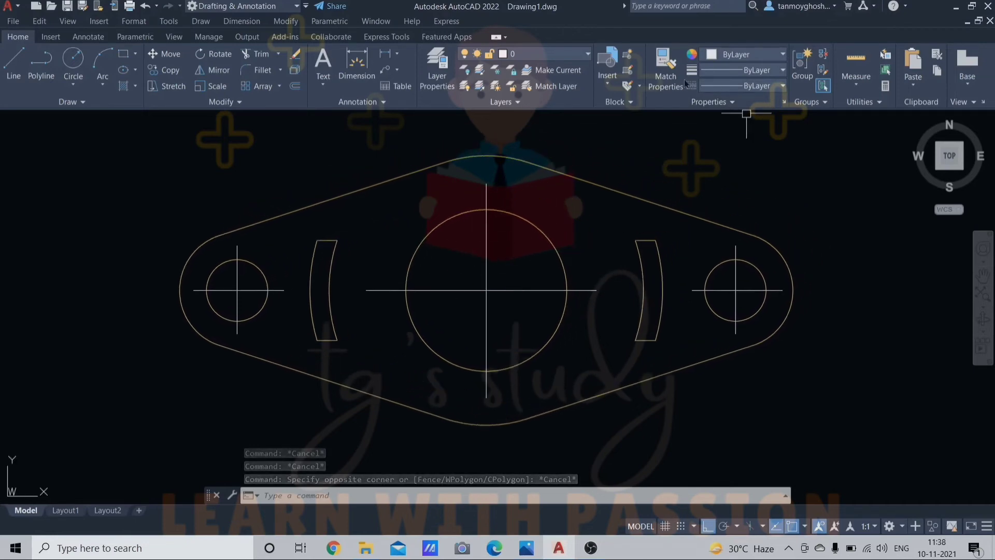
- Load the CENTER2 linetype from acadiso.lin through the Linetype Manager
click(781, 86)
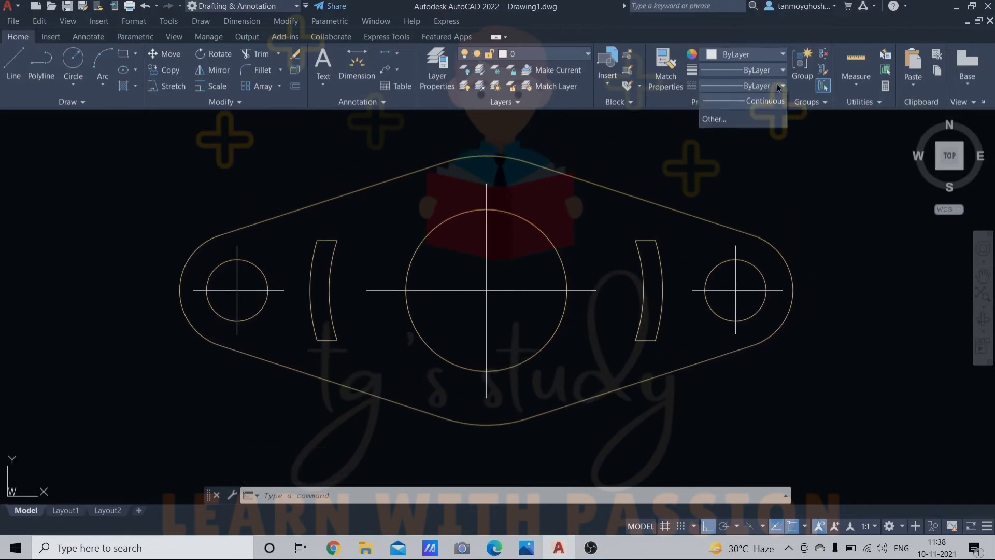
click(715, 147)
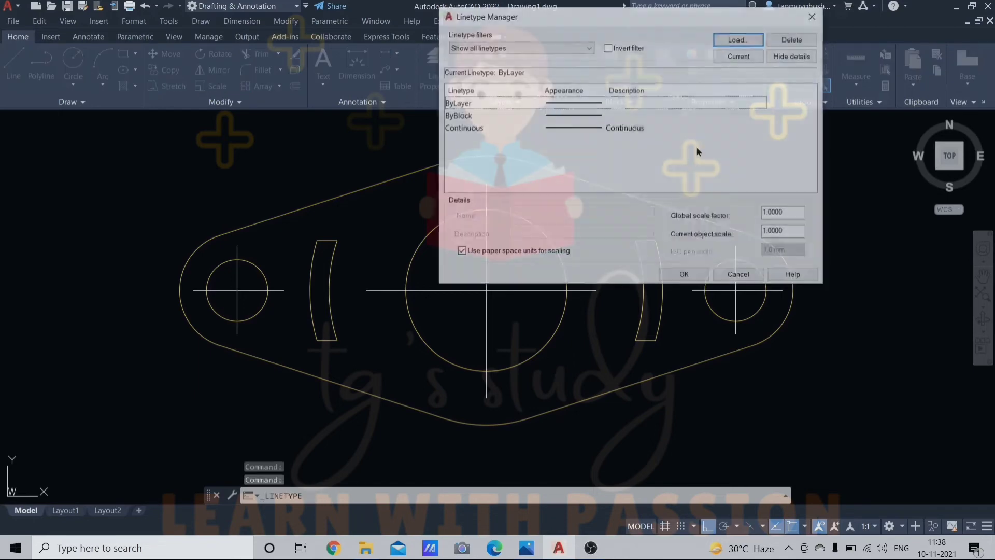
click(739, 39)
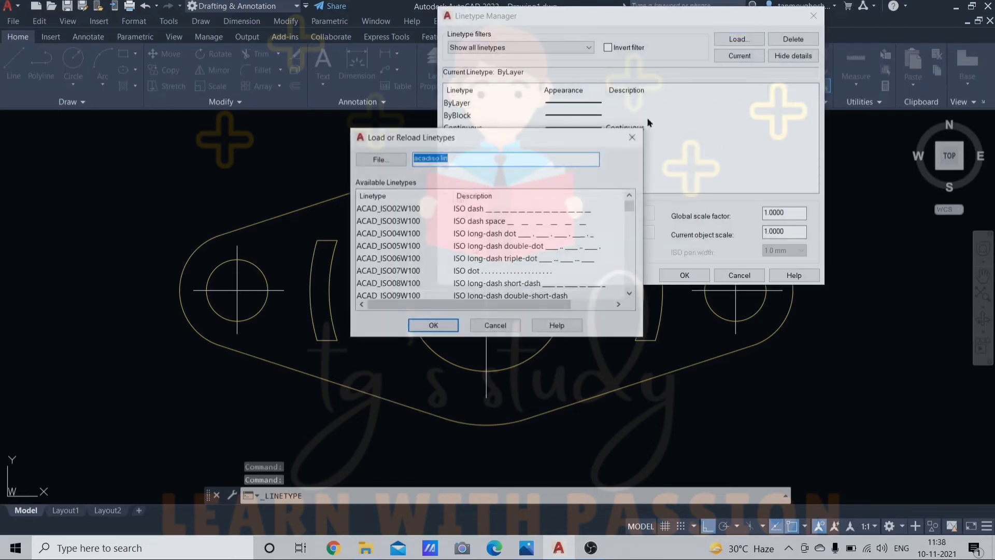
drag(630, 205, 631, 229)
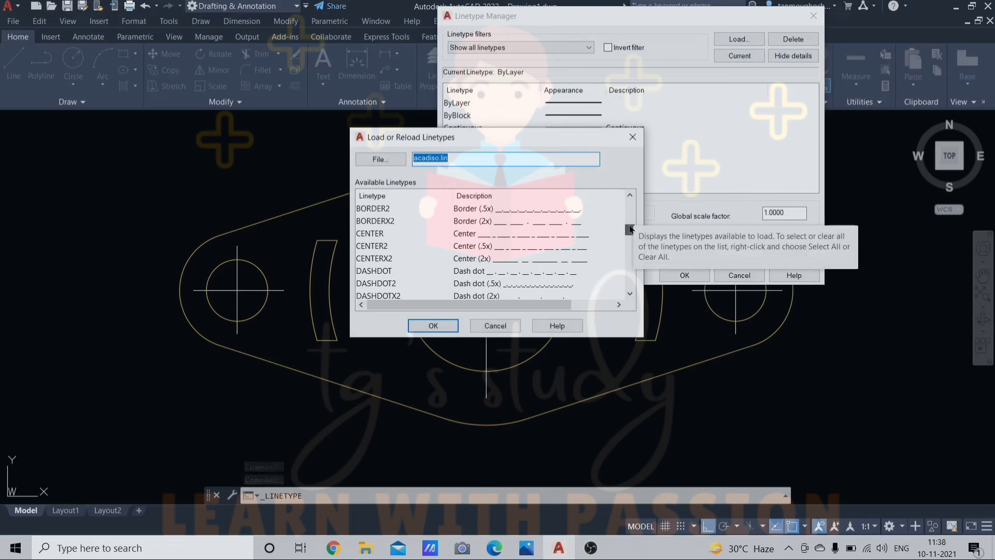
click(502, 245)
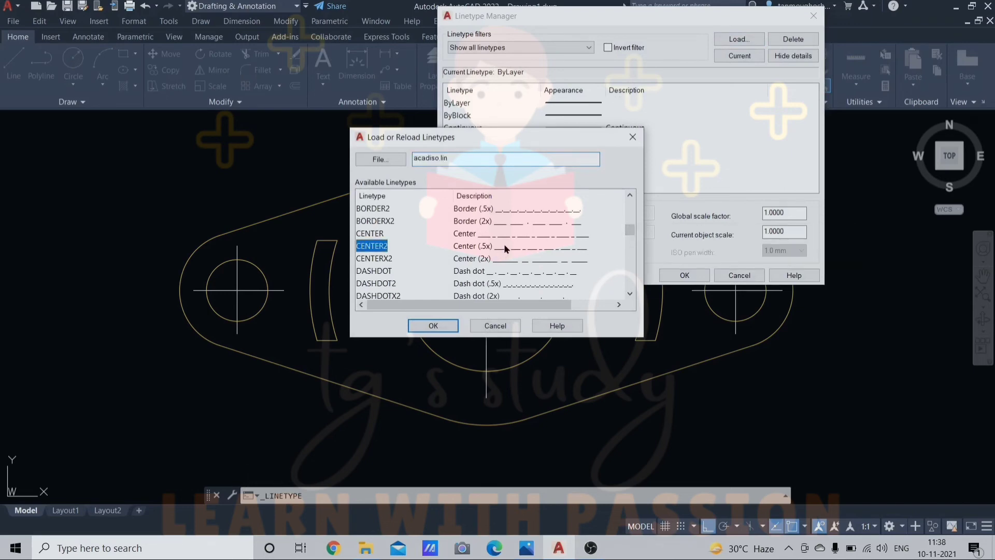
click(451, 326)
click(679, 275)
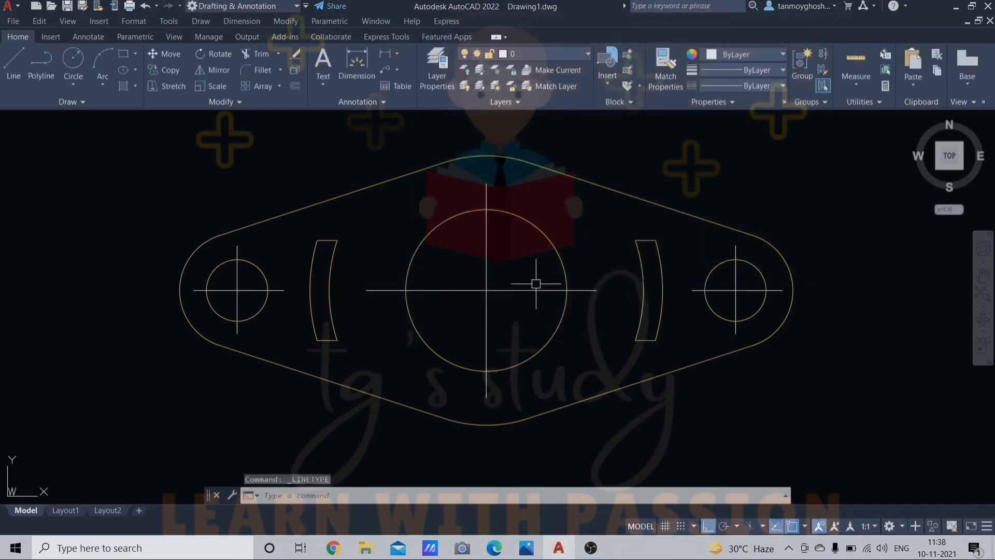
- Assign the CENTER2 linetype to the centre lines of the large circle and both end holes
click(520, 263)
click(485, 296)
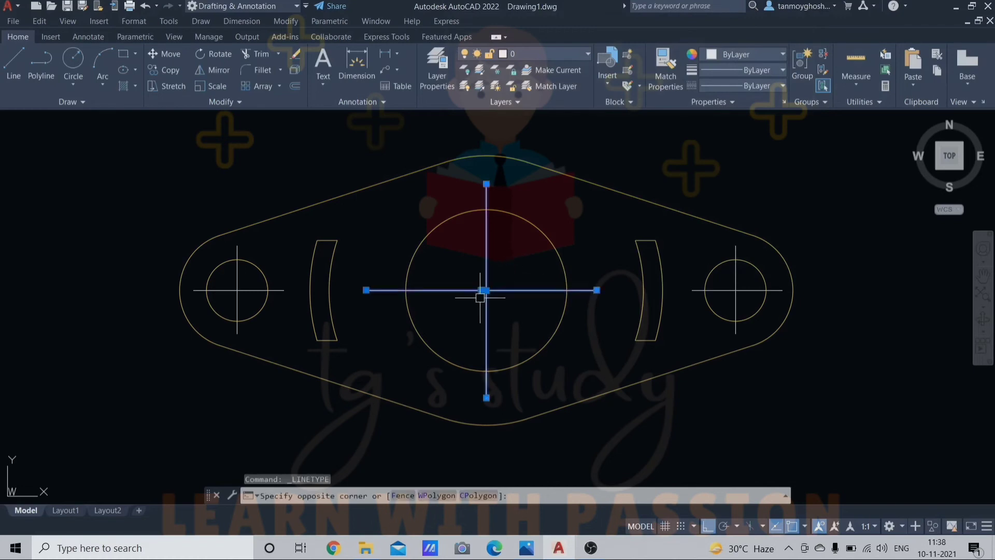
click(246, 280)
click(218, 298)
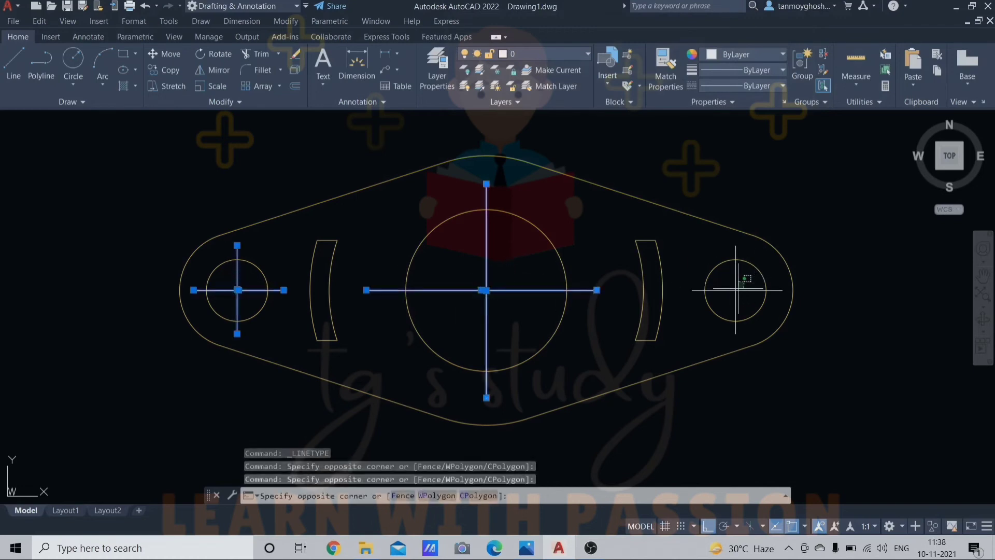
click(744, 274)
click(723, 299)
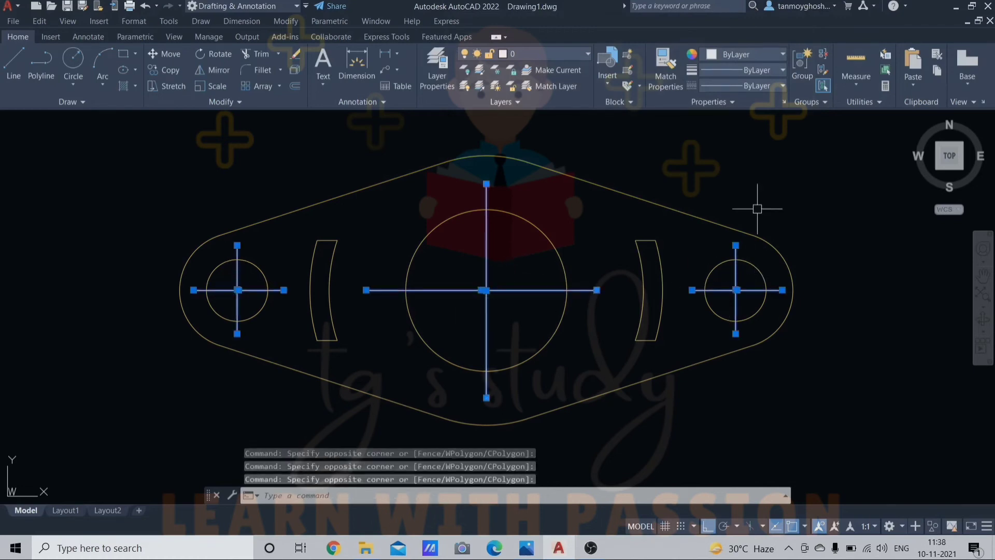
click(783, 85)
click(754, 132)
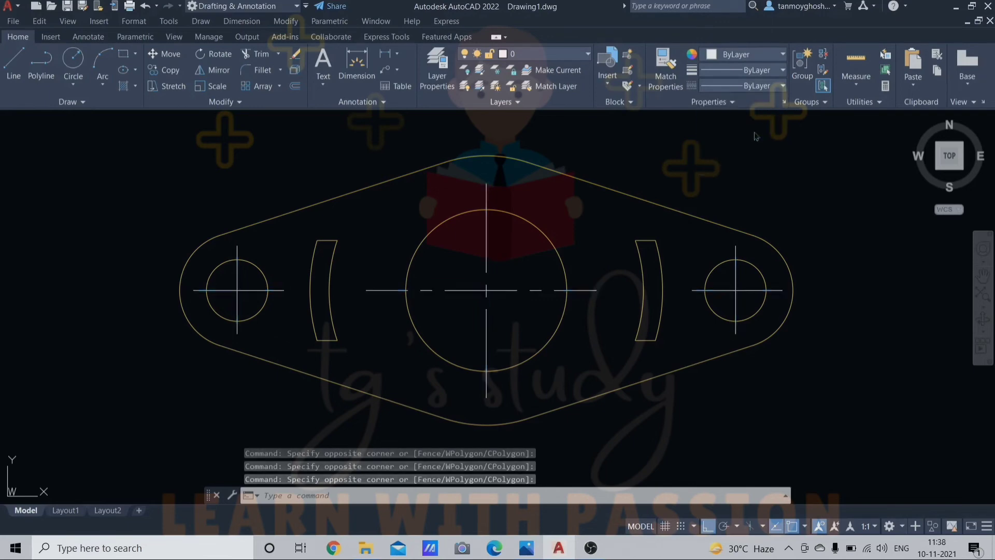
key(Escape)
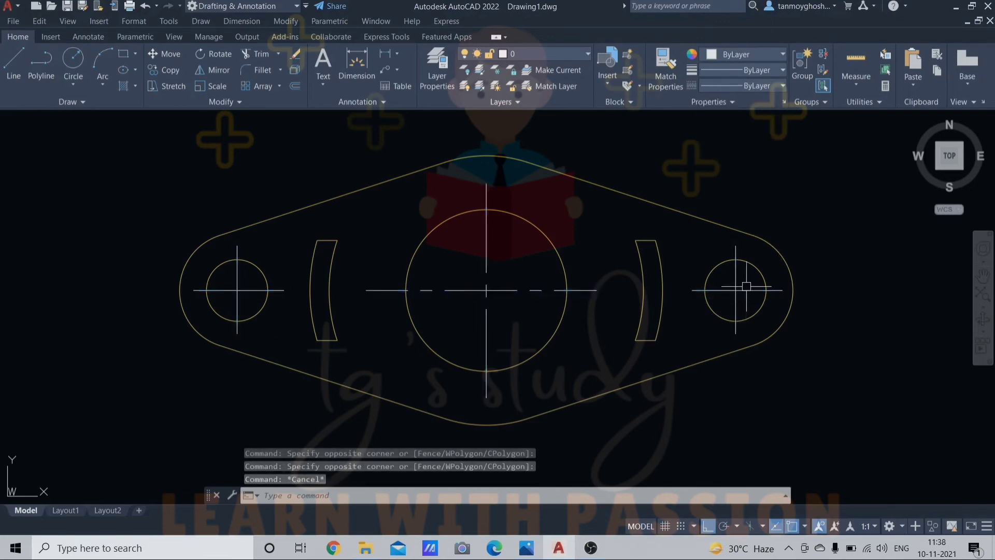
click(747, 286)
click(730, 301)
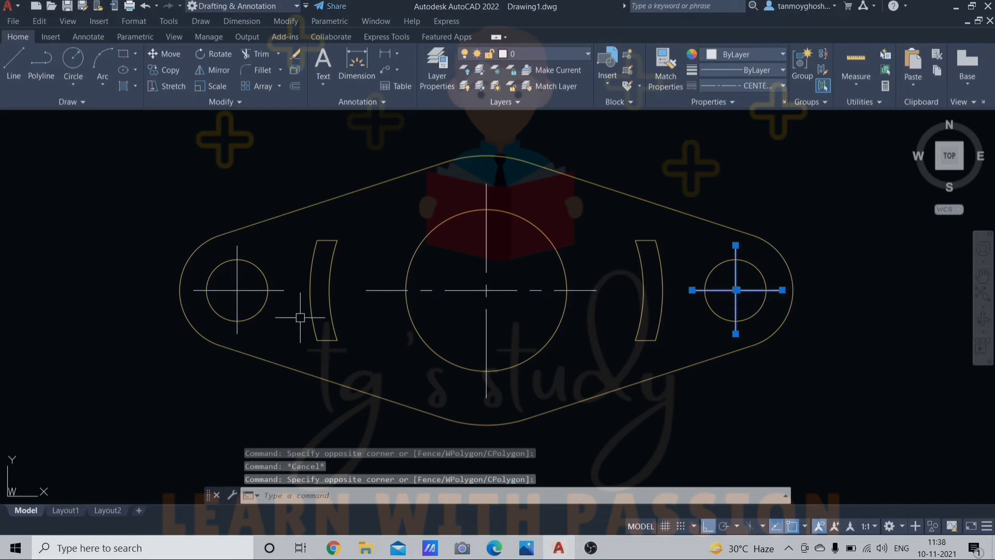
key(Escape)
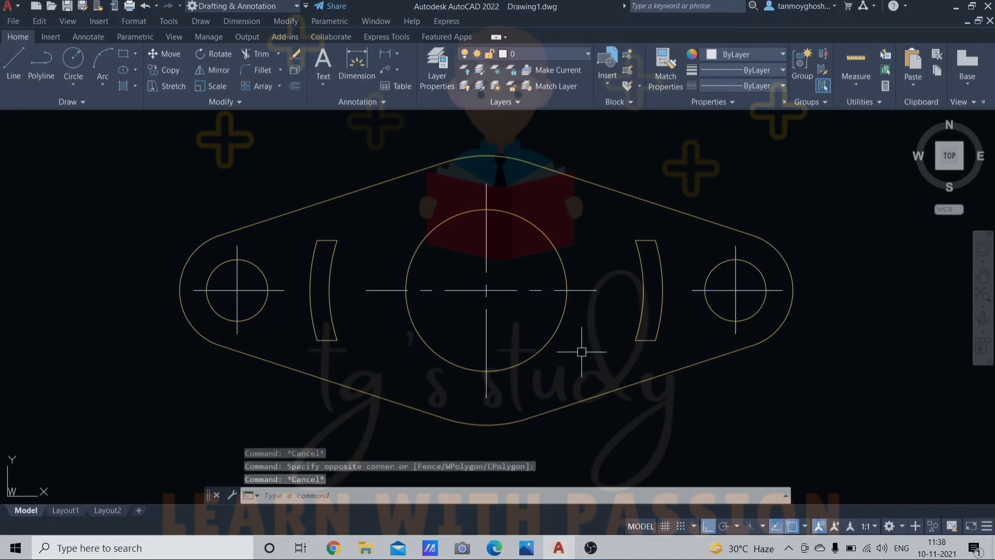
- Set the global linetype scale (LTS) to 0.2 and reframe the plate
text(lts)
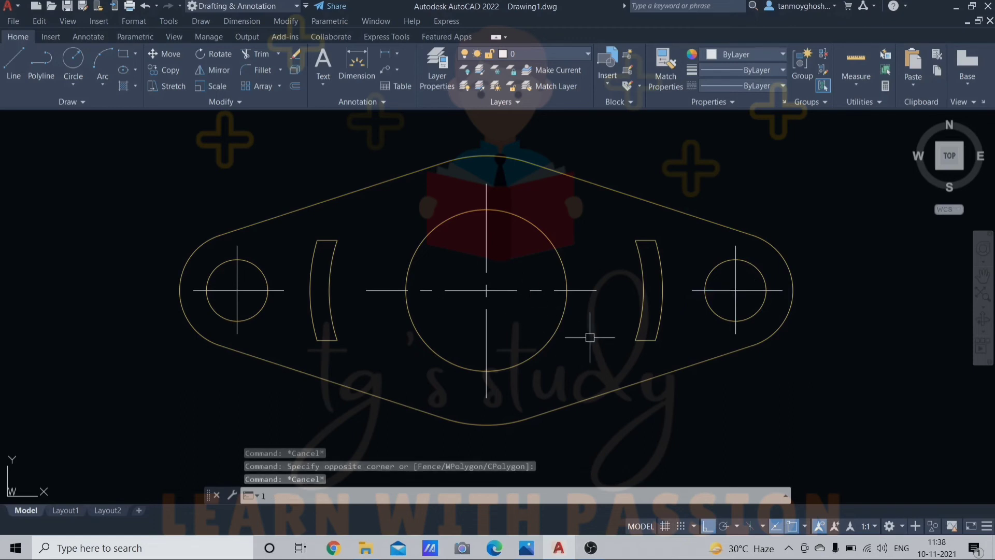
key(Return)
text(0.2)
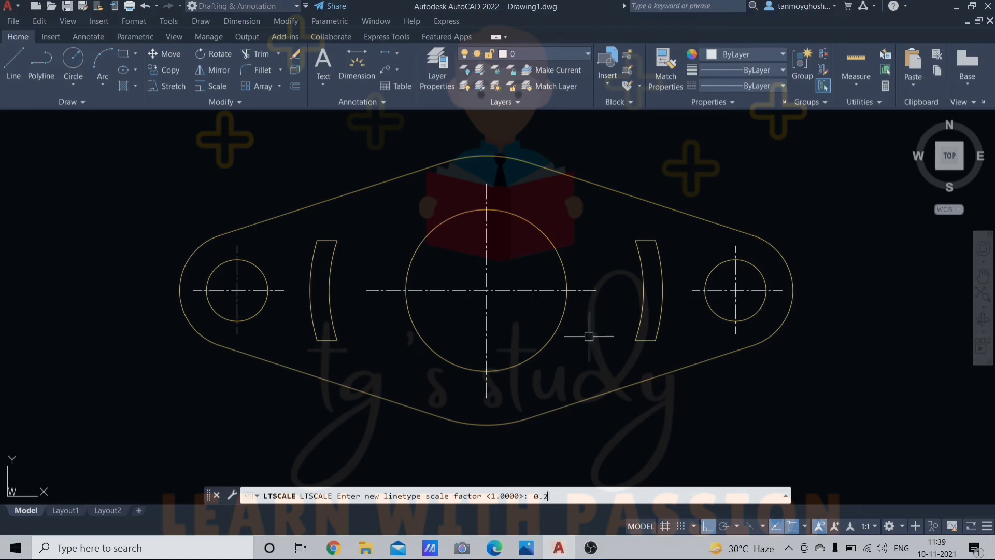
key(Return)
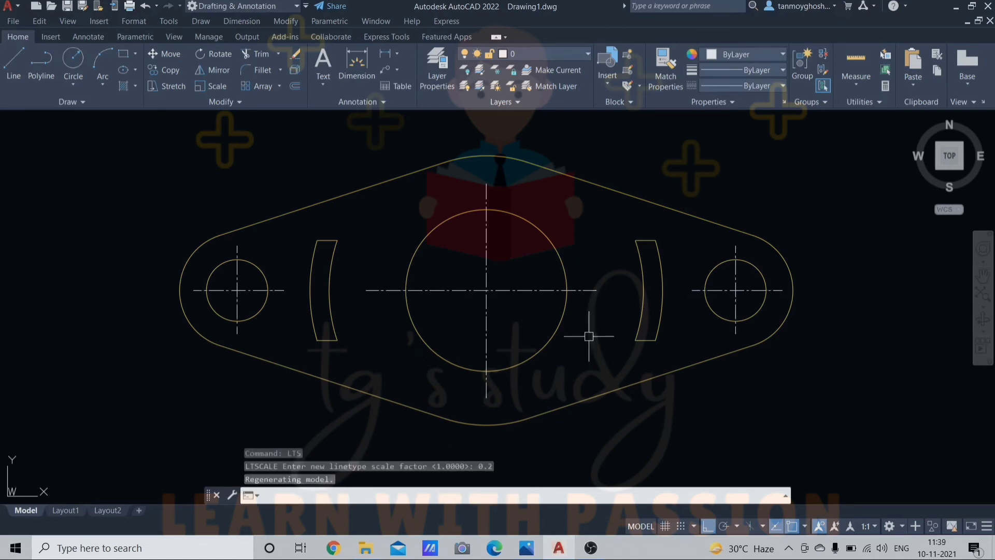
key(Escape)
scroll(534, 274, down, 2)
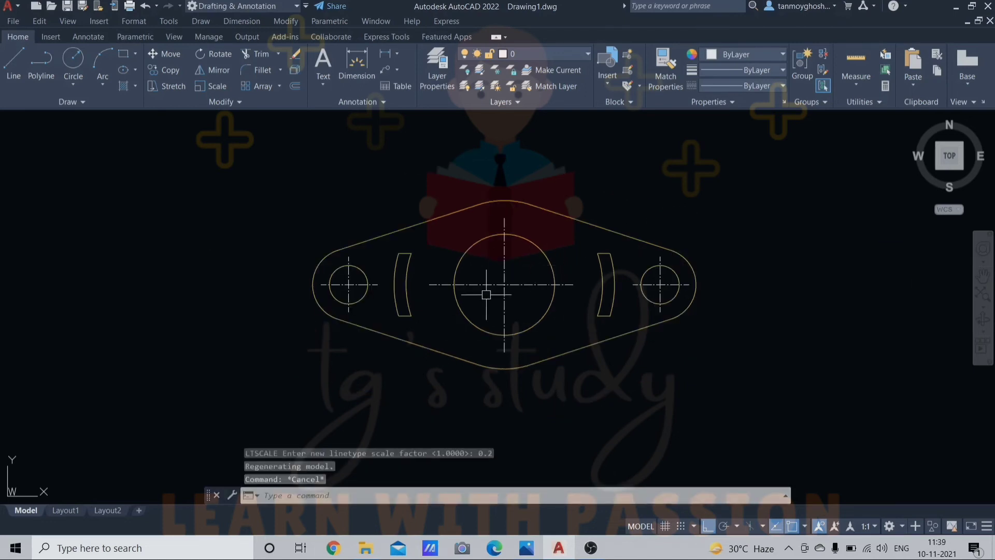
scroll(433, 287, up, 2)
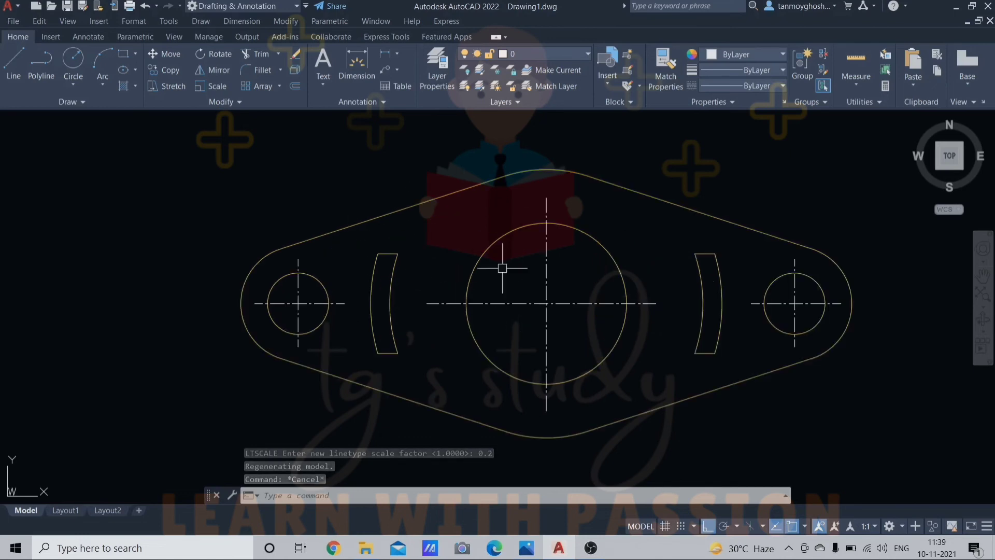
middle_drag(540, 266, 475, 249)
key(Escape)
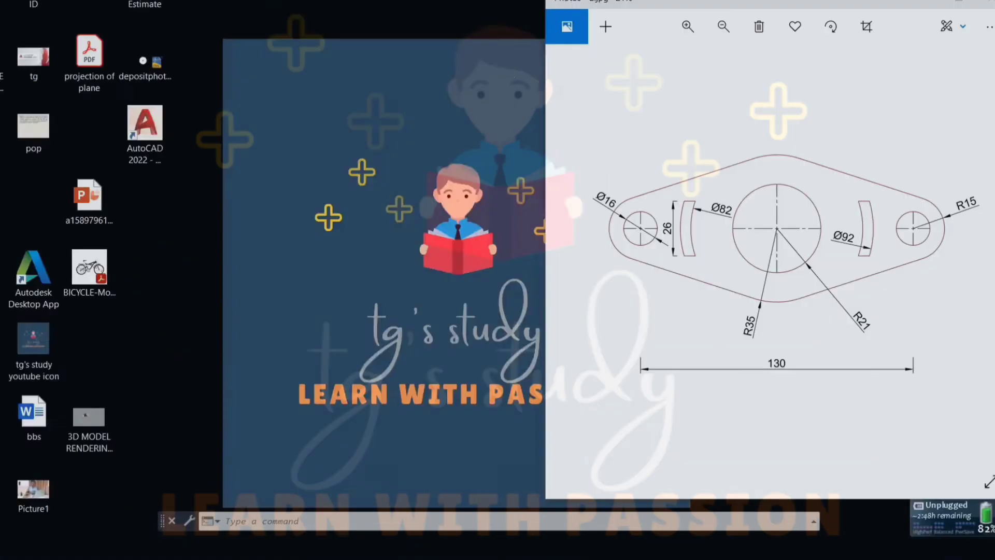
- Add a Ø16 diameter dimension to the left small hole
scroll(276, 289, down, 2)
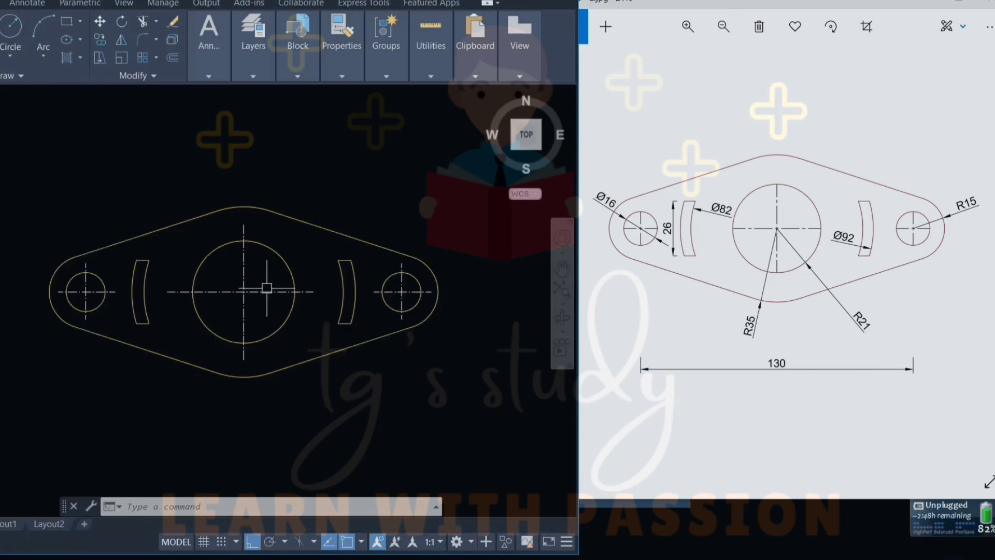
middle_drag(265, 289, 266, 278)
key(Escape)
key(Escape)
key(Escape)
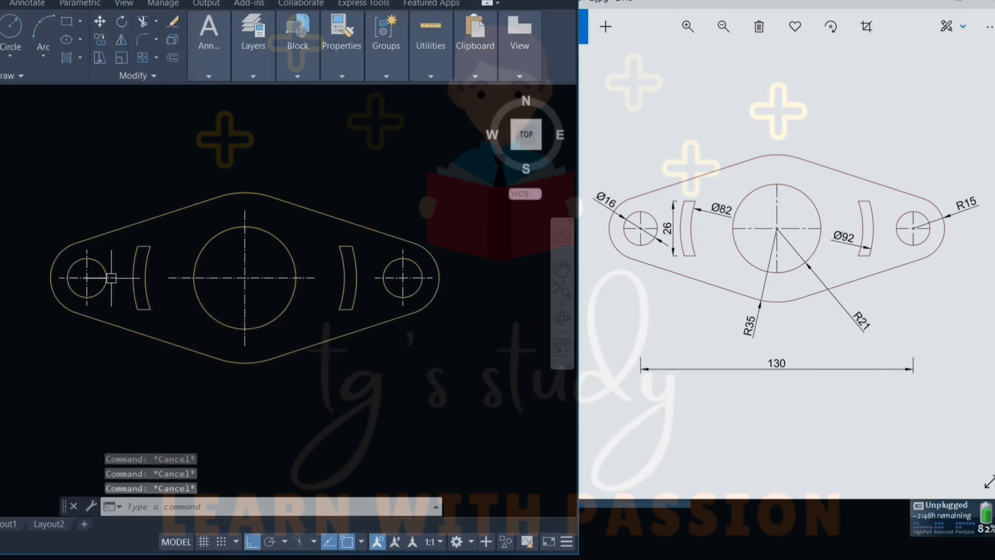
text(ddi)
key(Return)
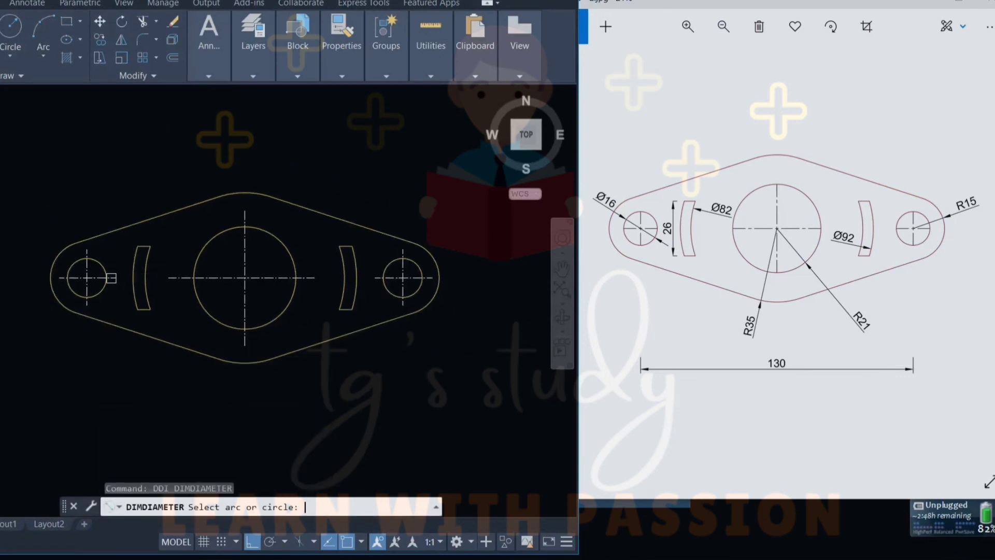
click(67, 267)
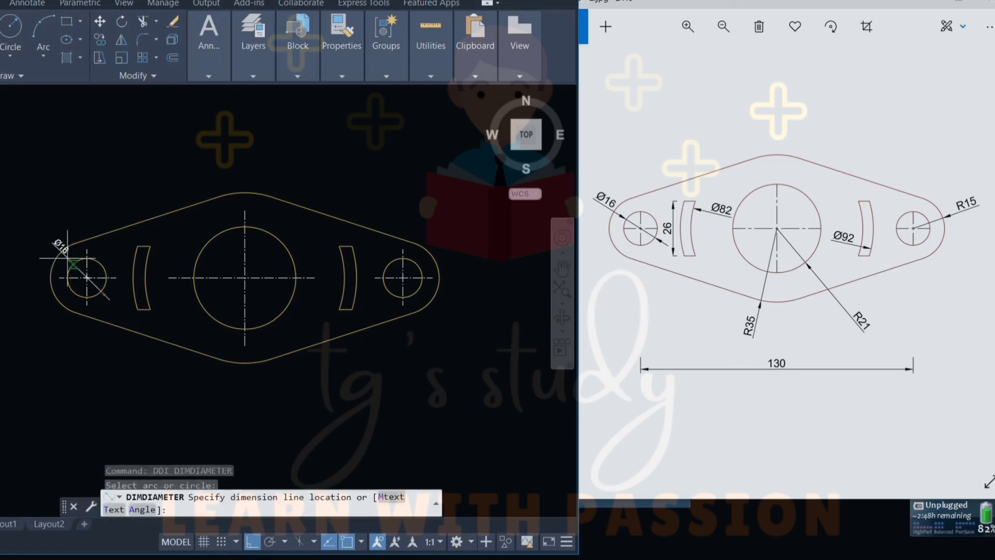
click(35, 227)
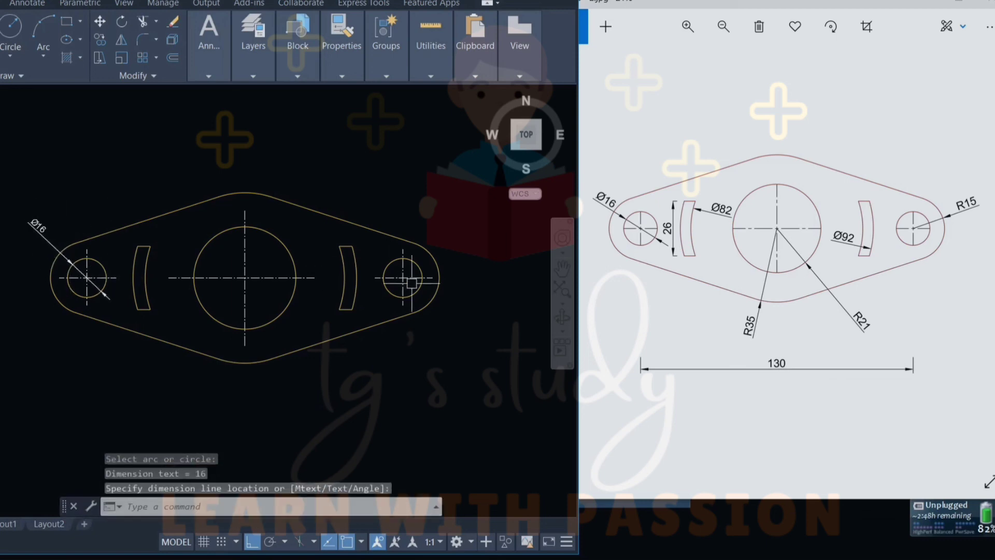
- Dimension the right and left arc slots as Ø92 and Ø82
key(Return)
click(354, 296)
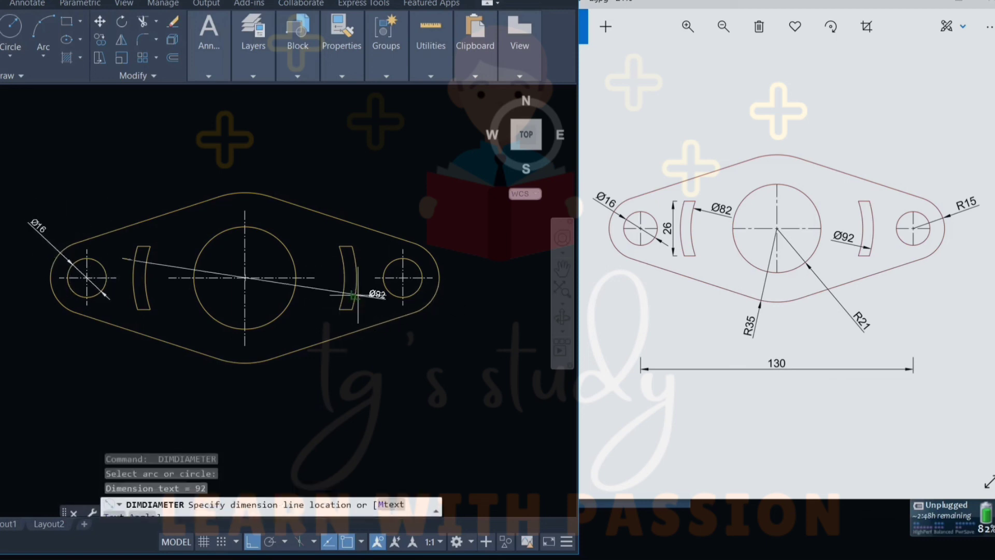
click(325, 261)
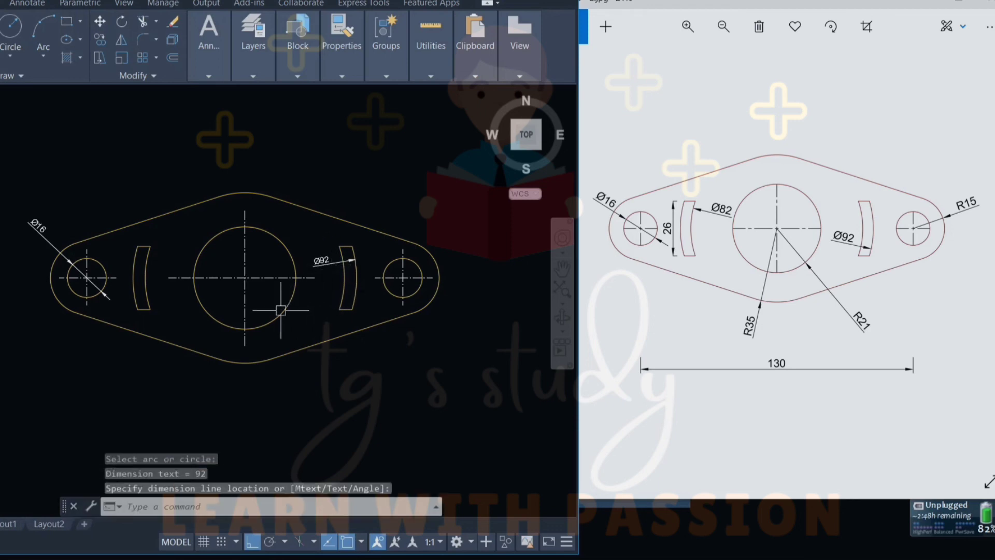
key(Return)
click(149, 267)
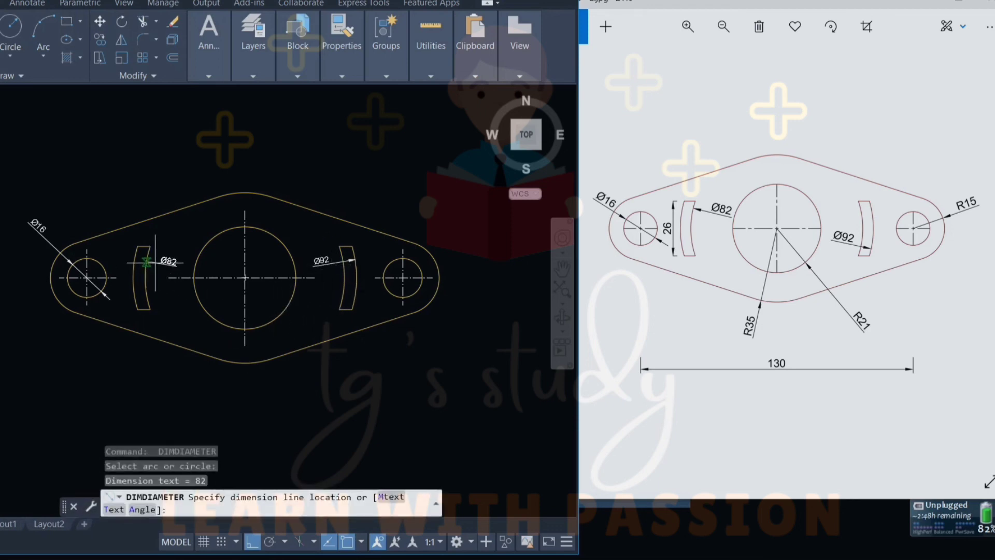
click(154, 262)
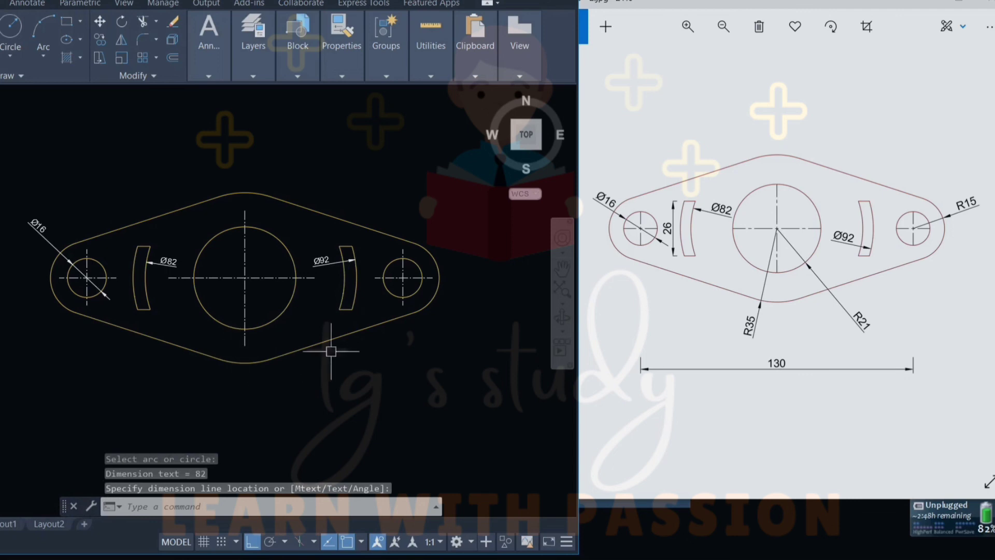
key(Escape)
key(Escape)
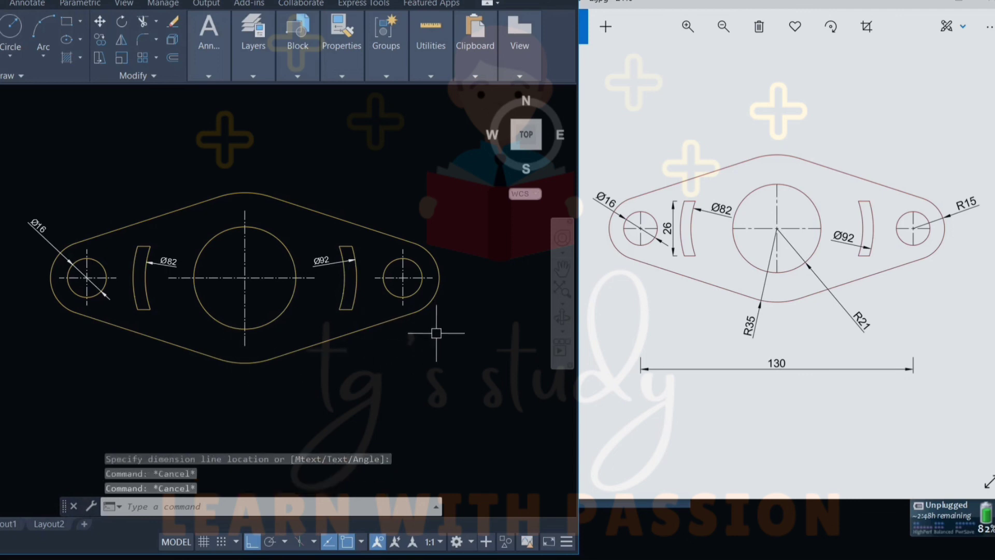
text(dra)
key(Return)
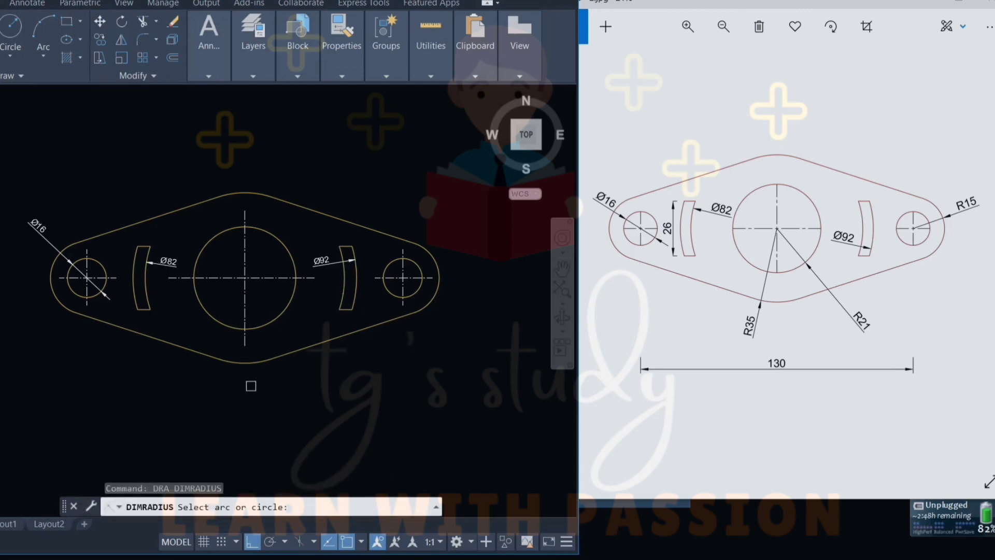
- Add radius dimensions: R35 bottom arc, R21 central hole, R15 right end arc
click(249, 366)
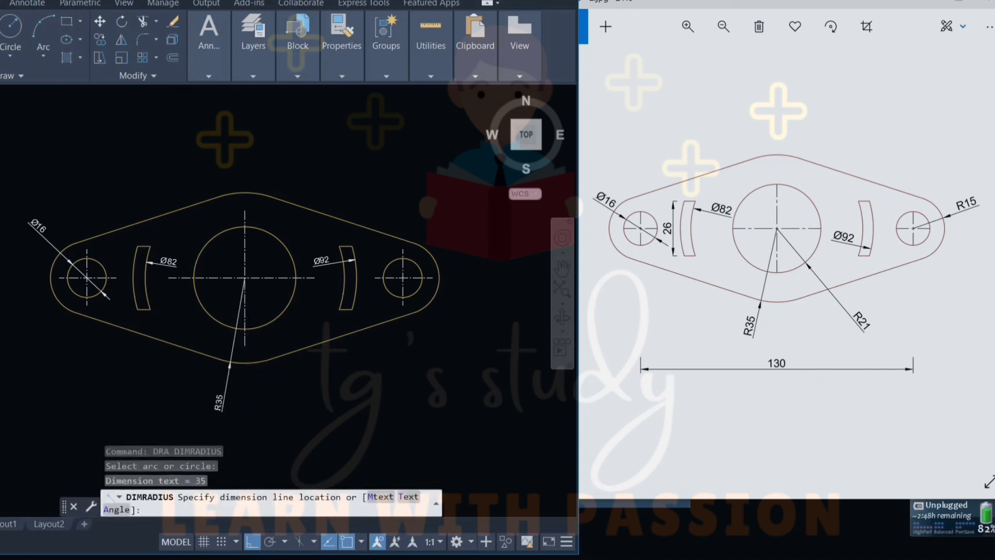
click(220, 409)
key(Return)
click(270, 325)
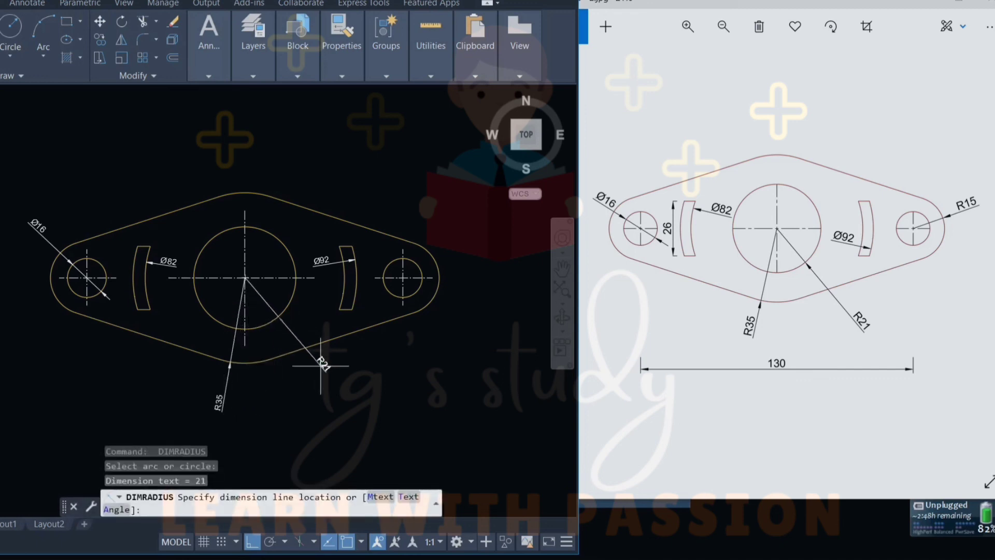
click(336, 386)
key(Return)
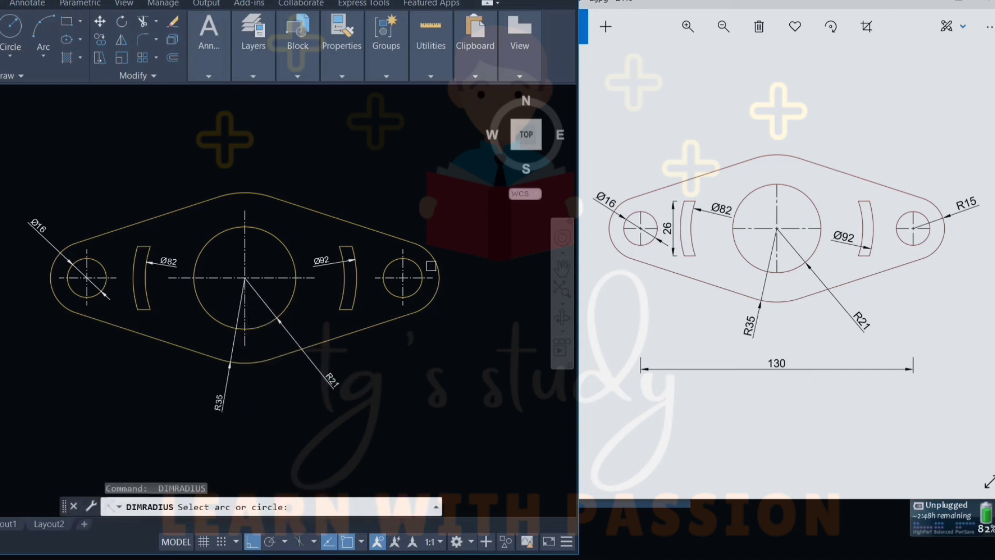
click(440, 262)
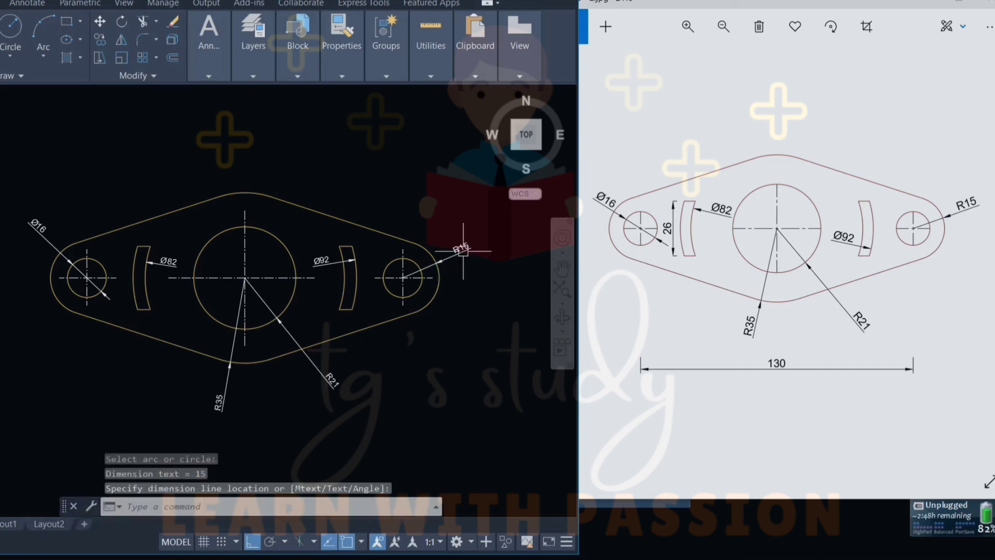
key(Escape)
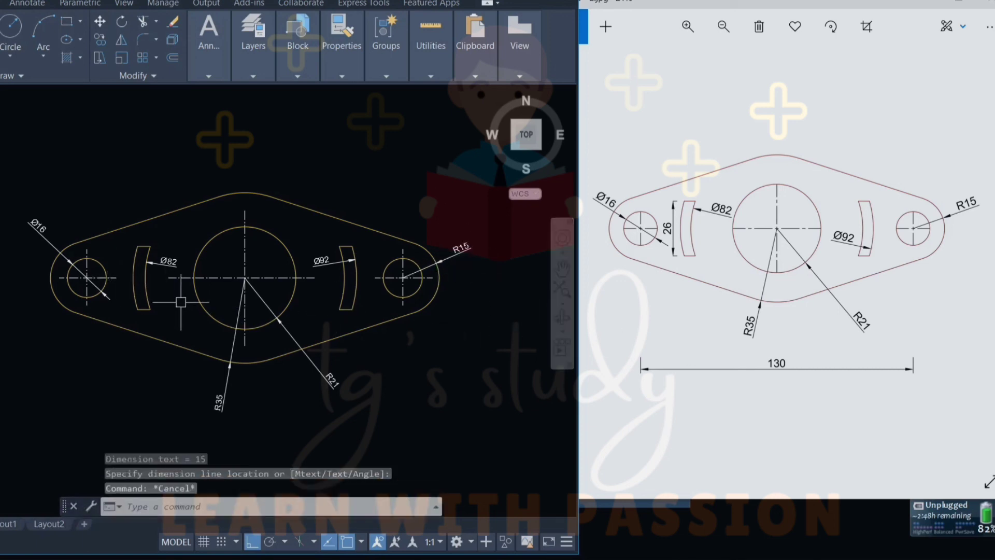
key(Escape)
key(Escape)
- Add a vertical 26 linear dimension across the left slot's ends
text(d)
key(Return)
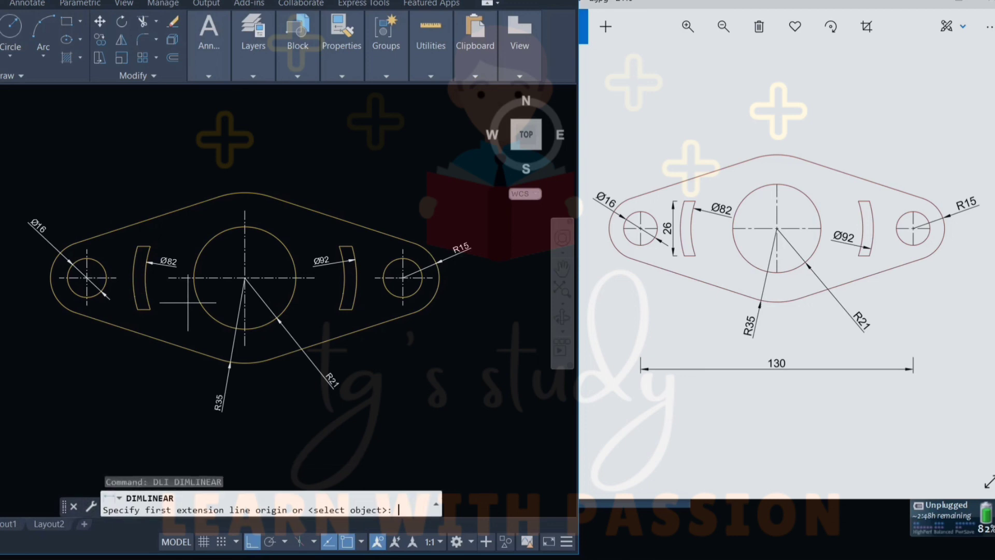
click(124, 309)
scroll(125, 280, up, 5)
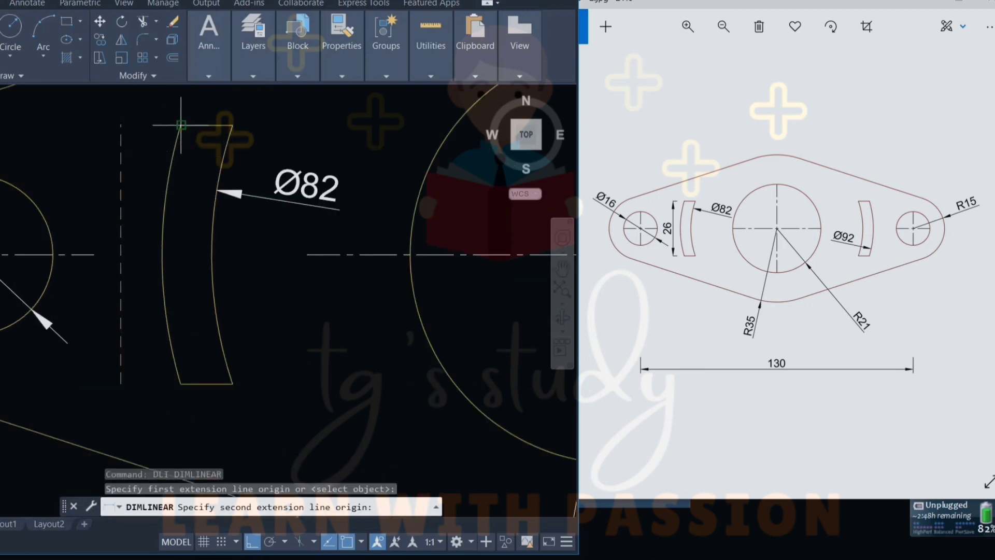
click(120, 124)
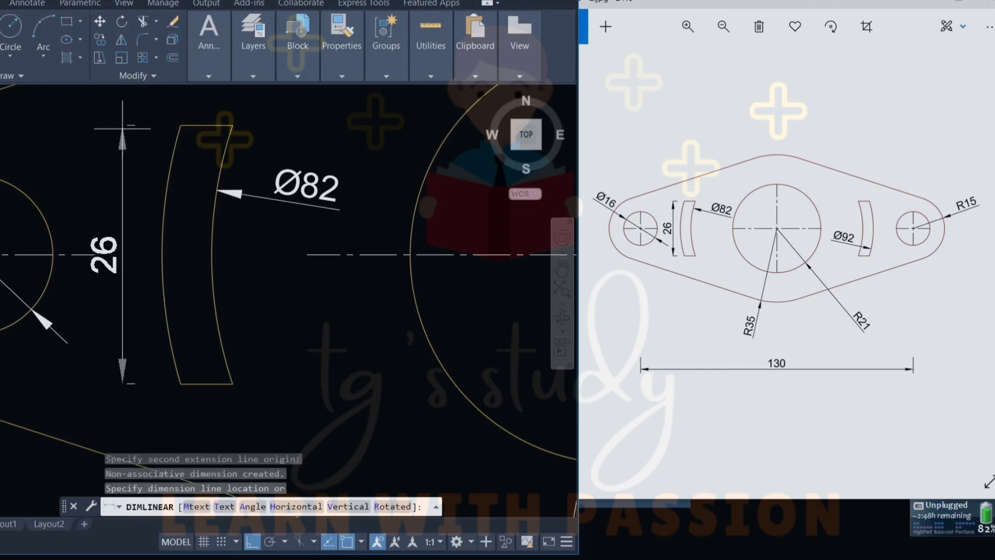
click(110, 244)
scroll(144, 244, down, 5)
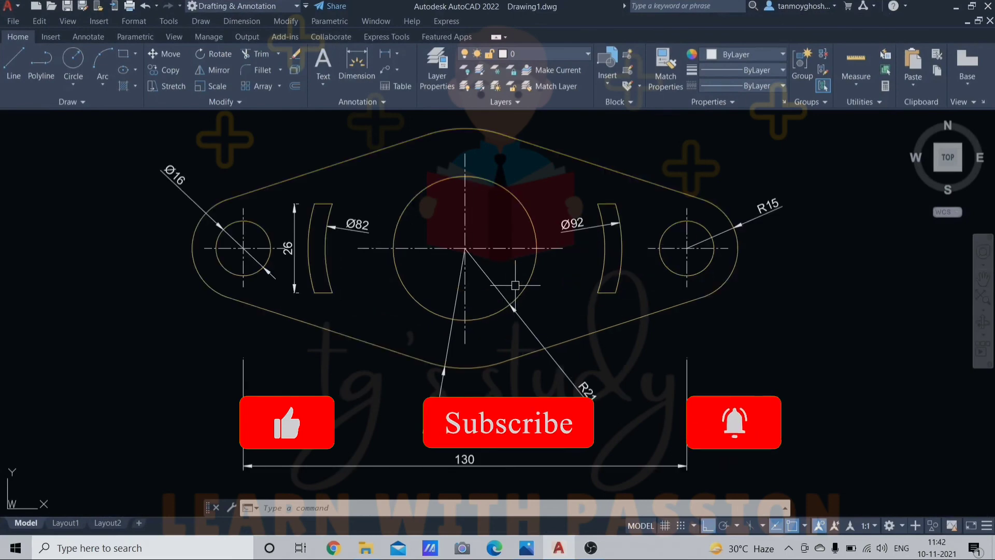
scroll(515, 285, down, 2)
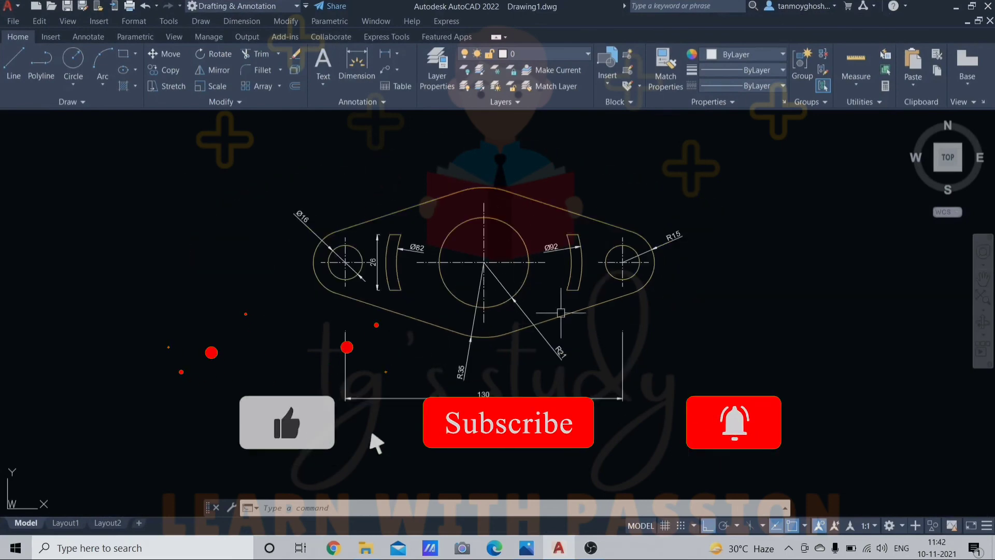